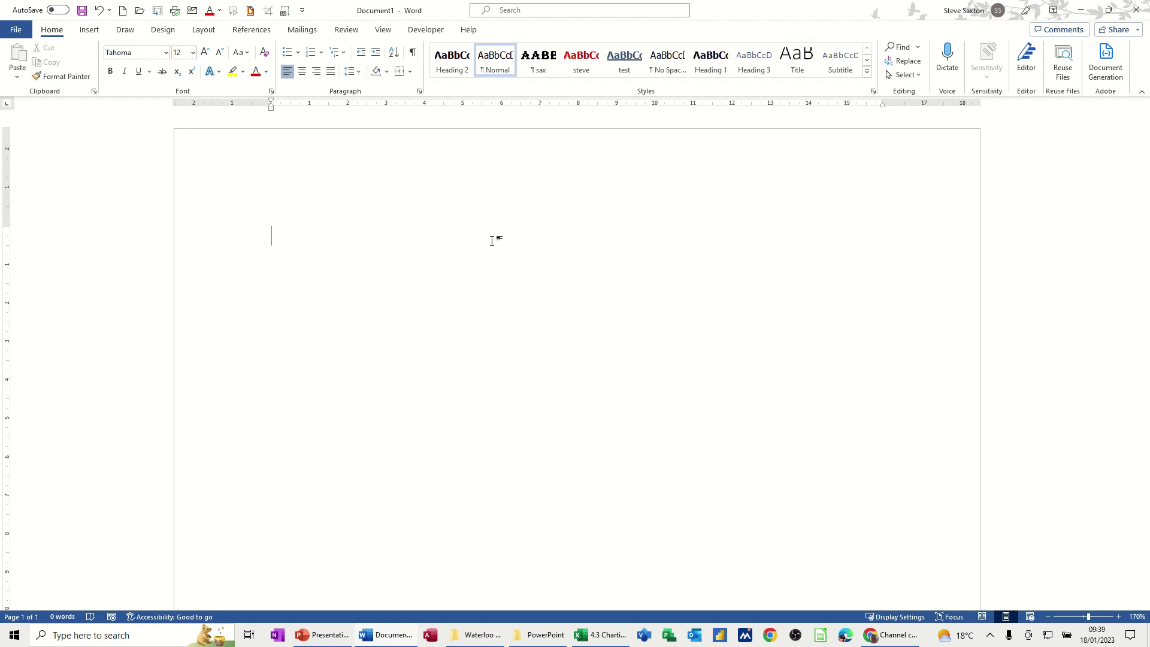
Insert the stored 'Intro' paragraph about goalkeepers and shooting power, followed by an empty line.
text(Intro)
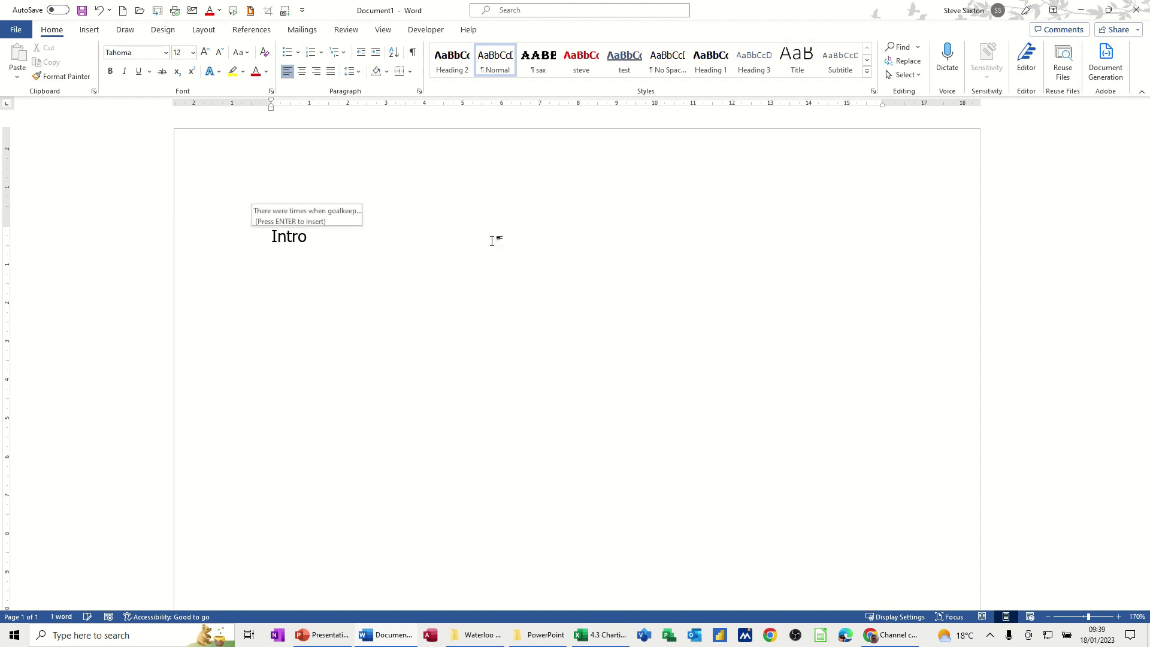
key(Return)
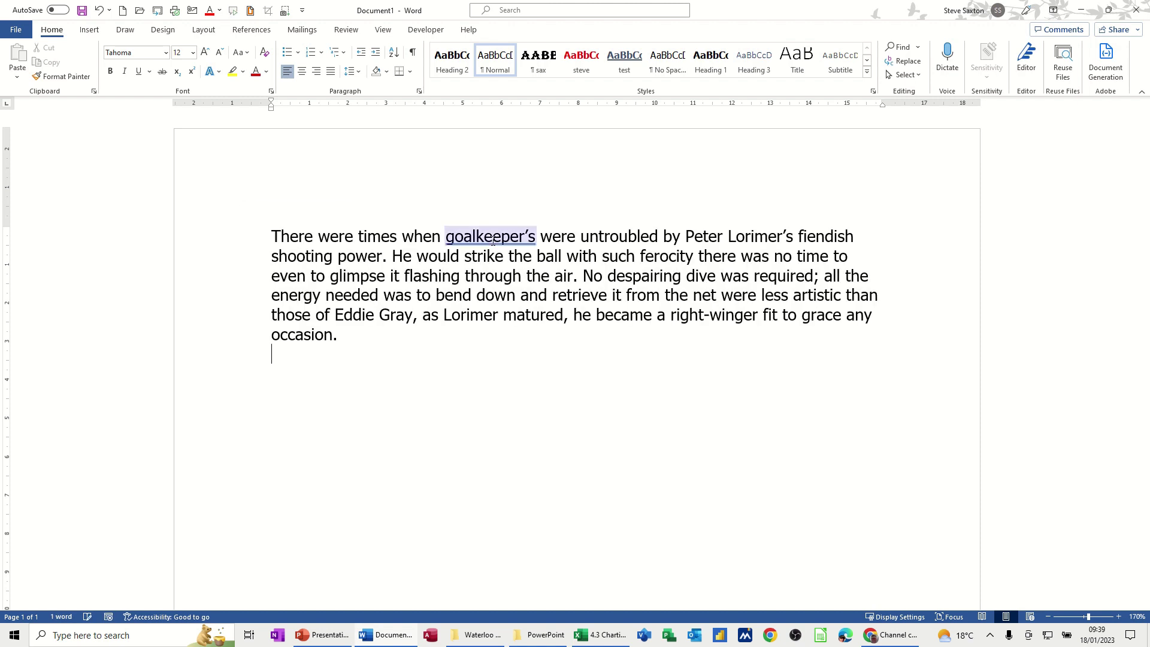
key(Return)
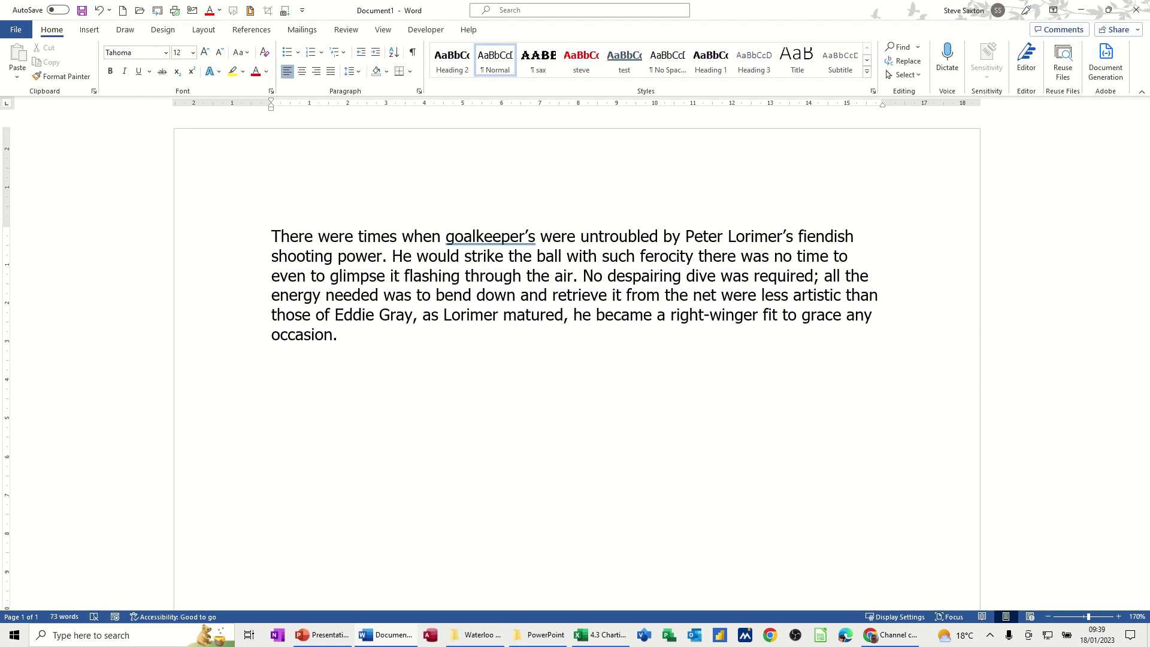
click(595, 639)
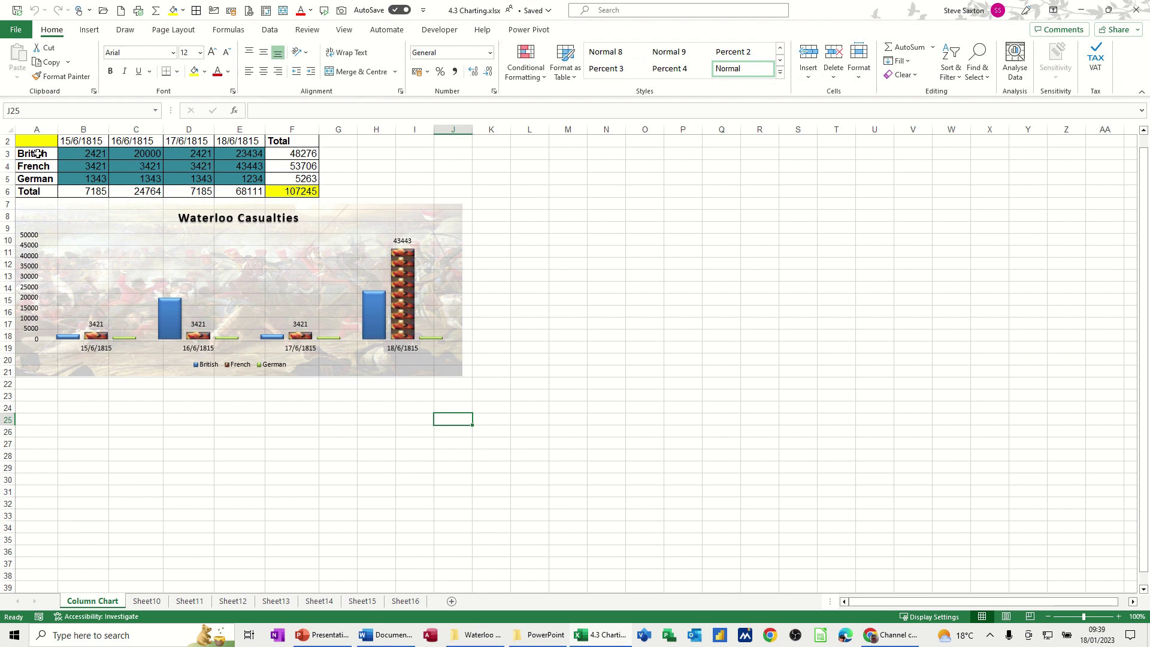
Copy the Waterloo Casualties table, including its title row, from the Excel sheet.
click(37, 142)
drag(38, 142, 307, 192)
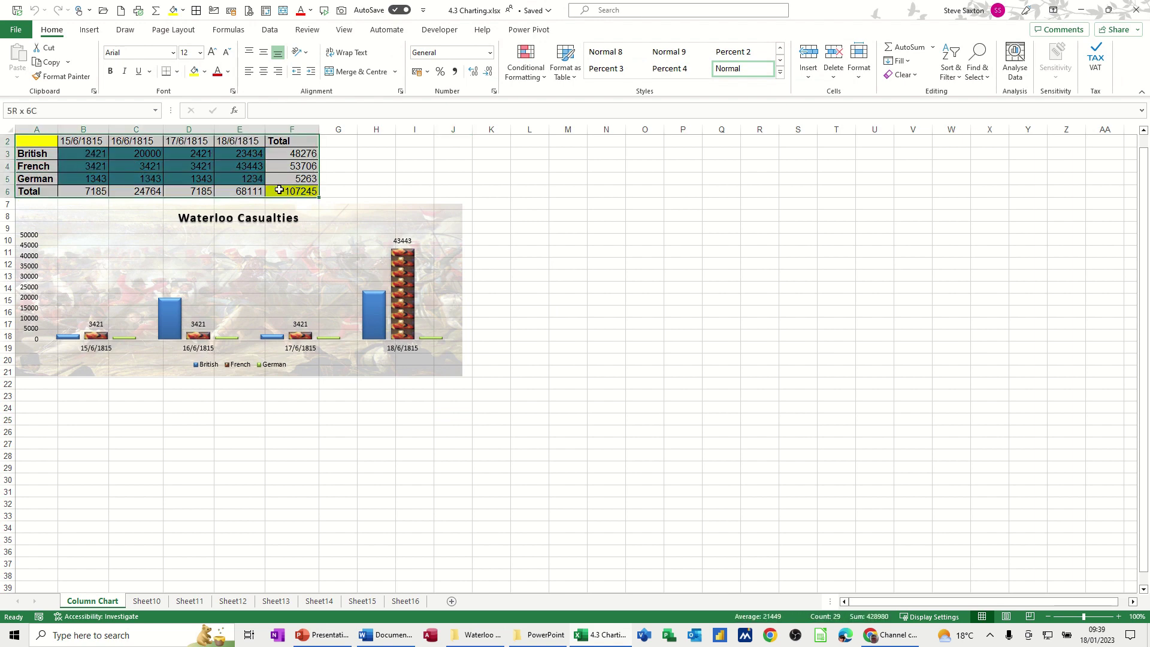
scroll(453, 195, up, 1)
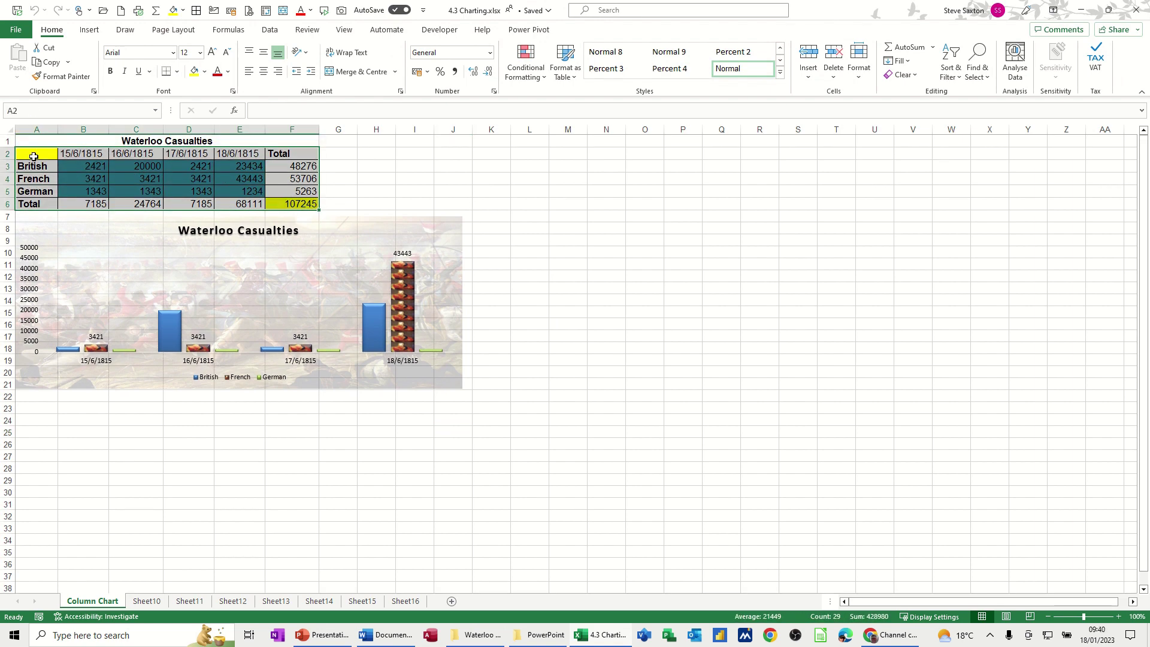
drag(35, 155, 298, 205)
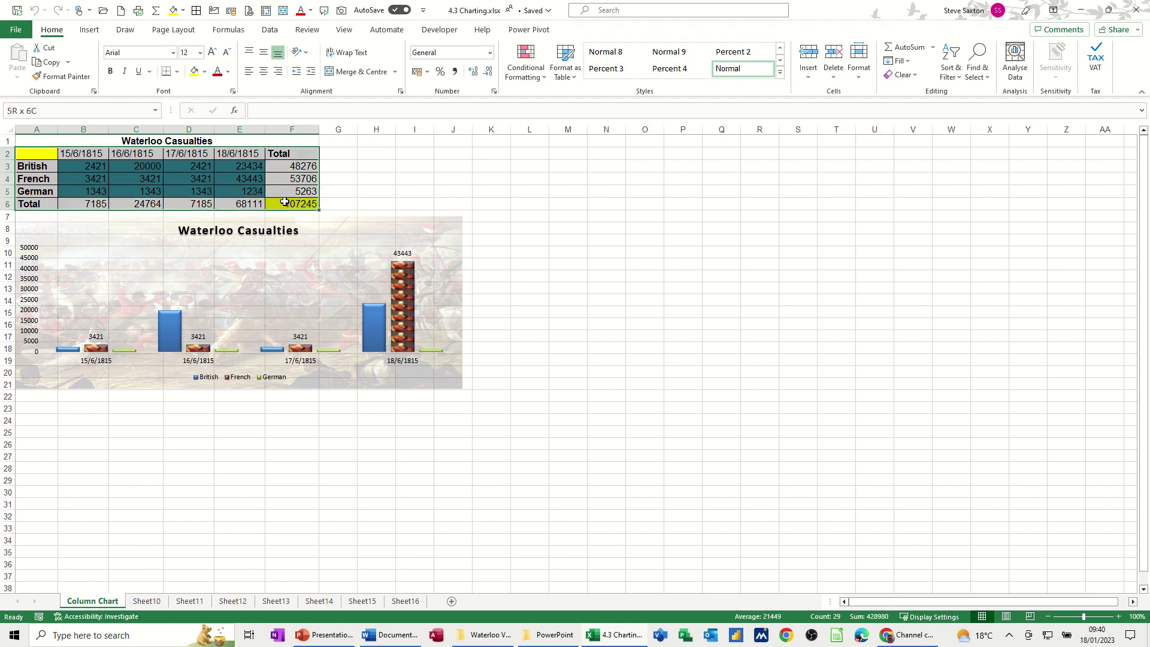
key(ctrl+c)
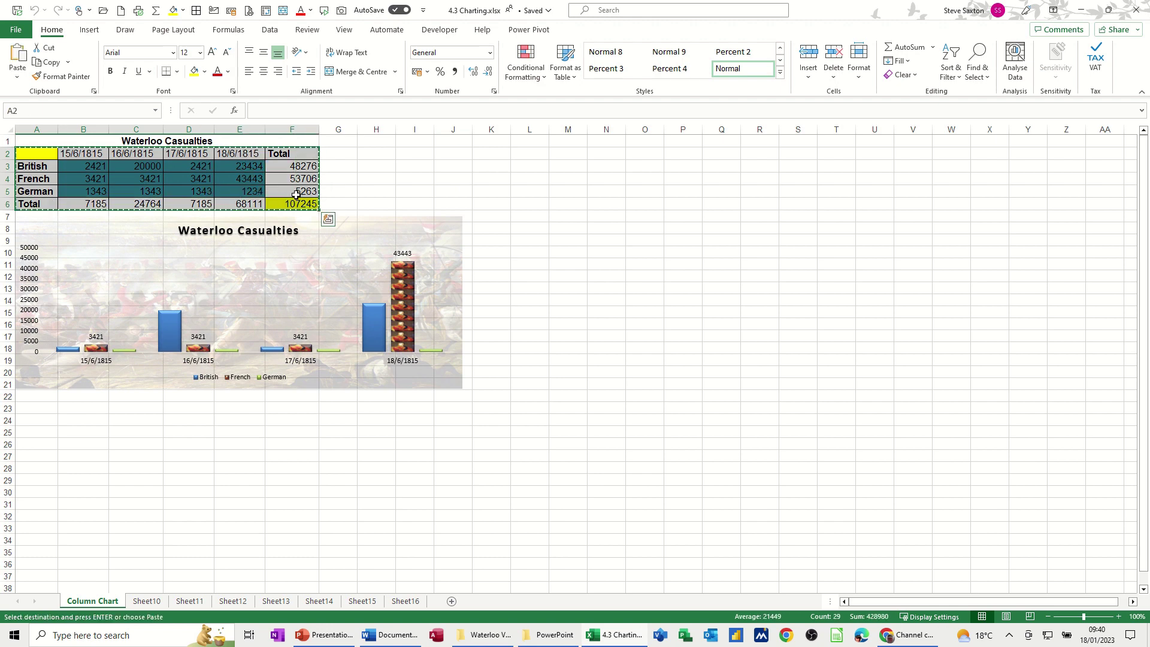
Paste-link the casualties table below the paragraph as a Microsoft Excel Worksheet Object.
click(387, 634)
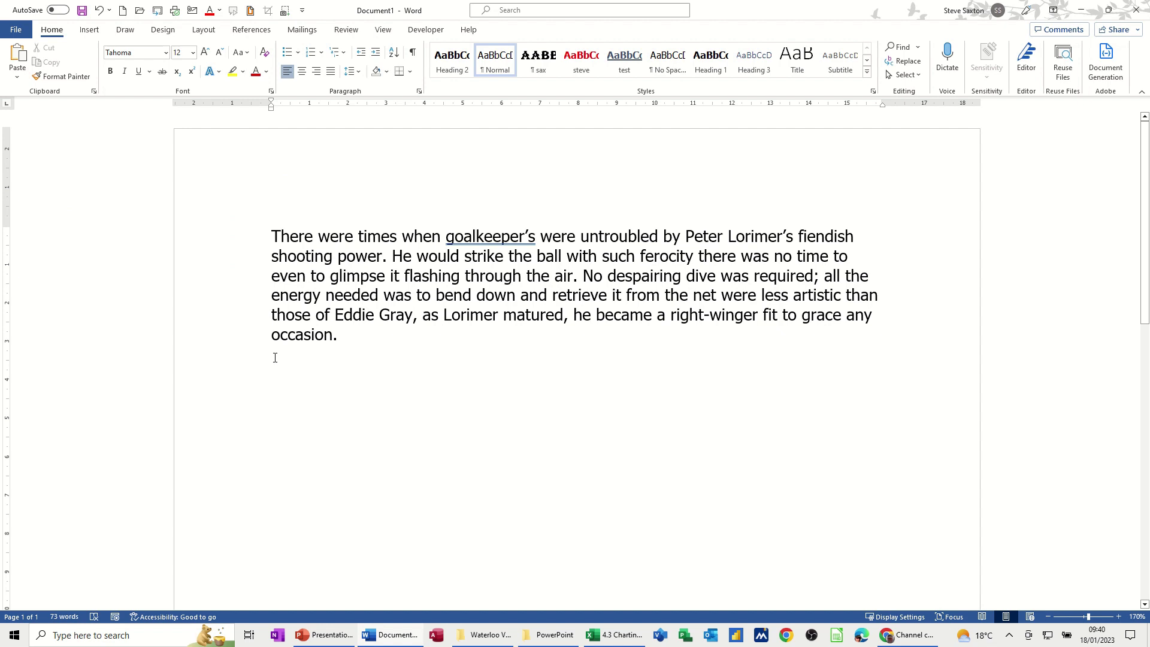
click(19, 80)
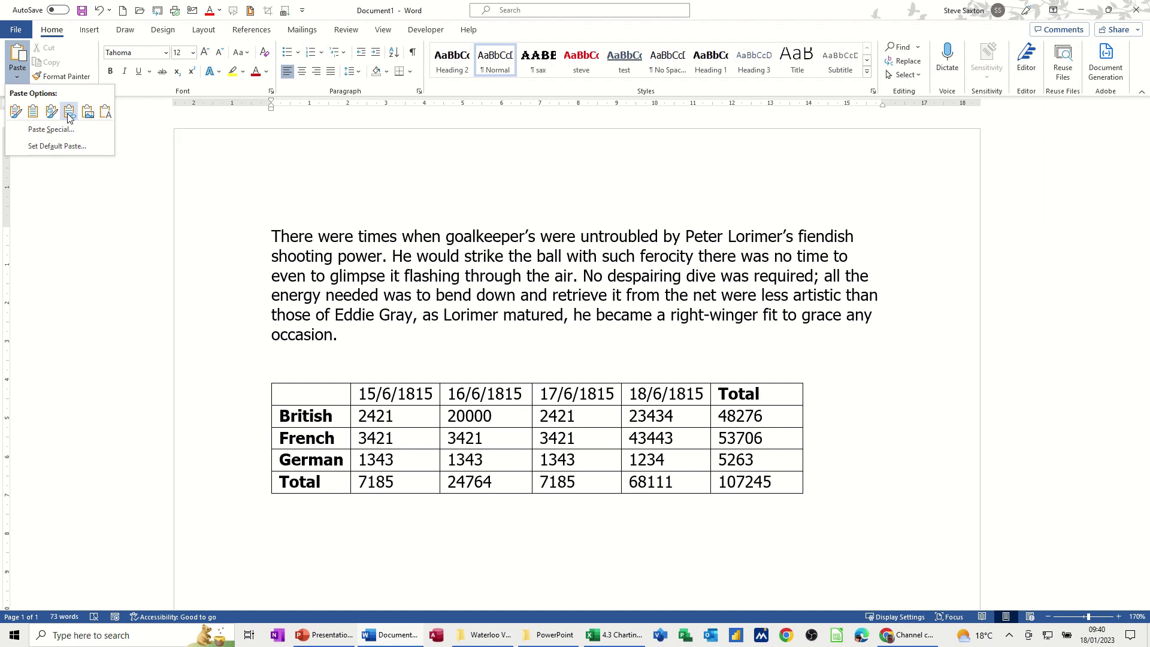
click(50, 130)
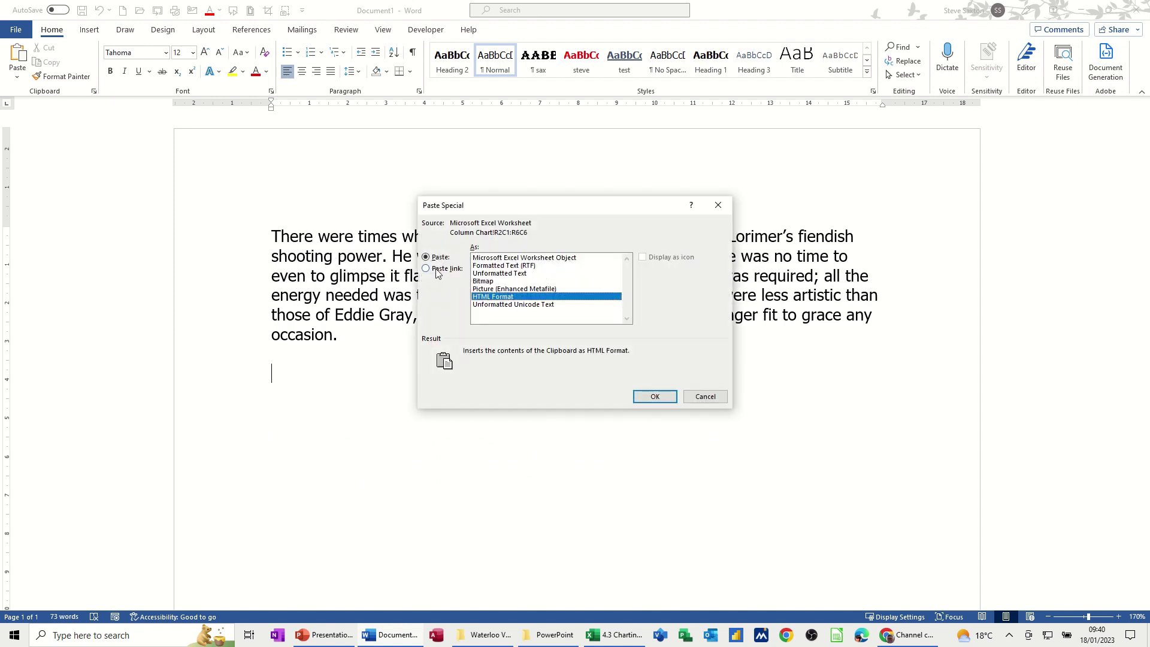
click(436, 269)
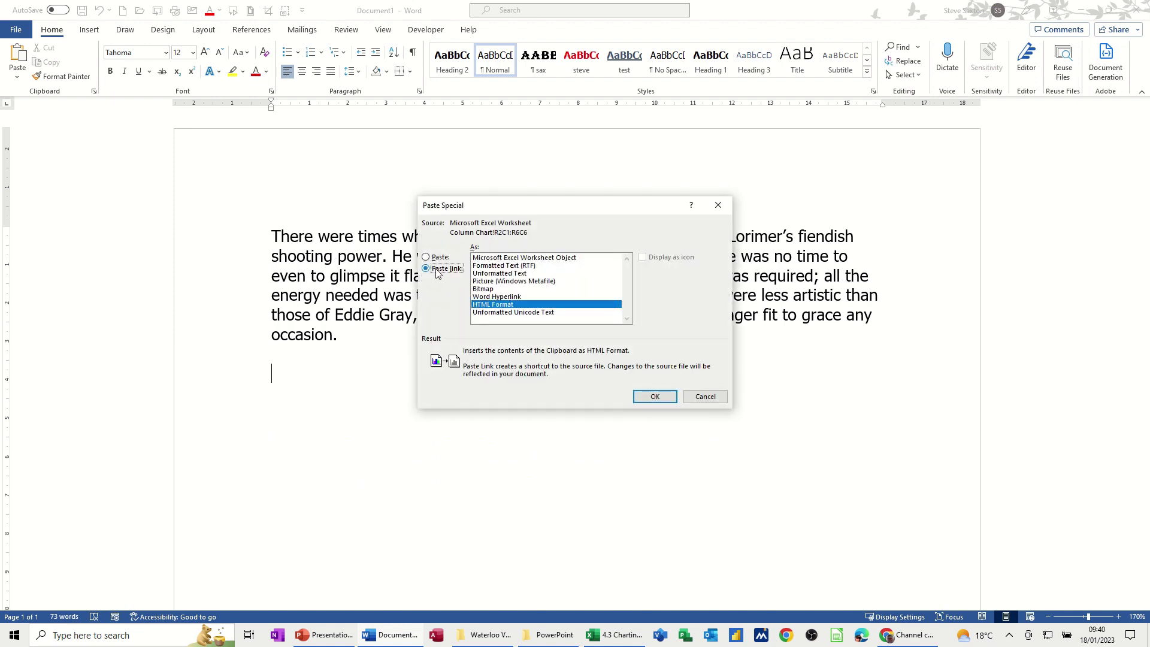
click(493, 259)
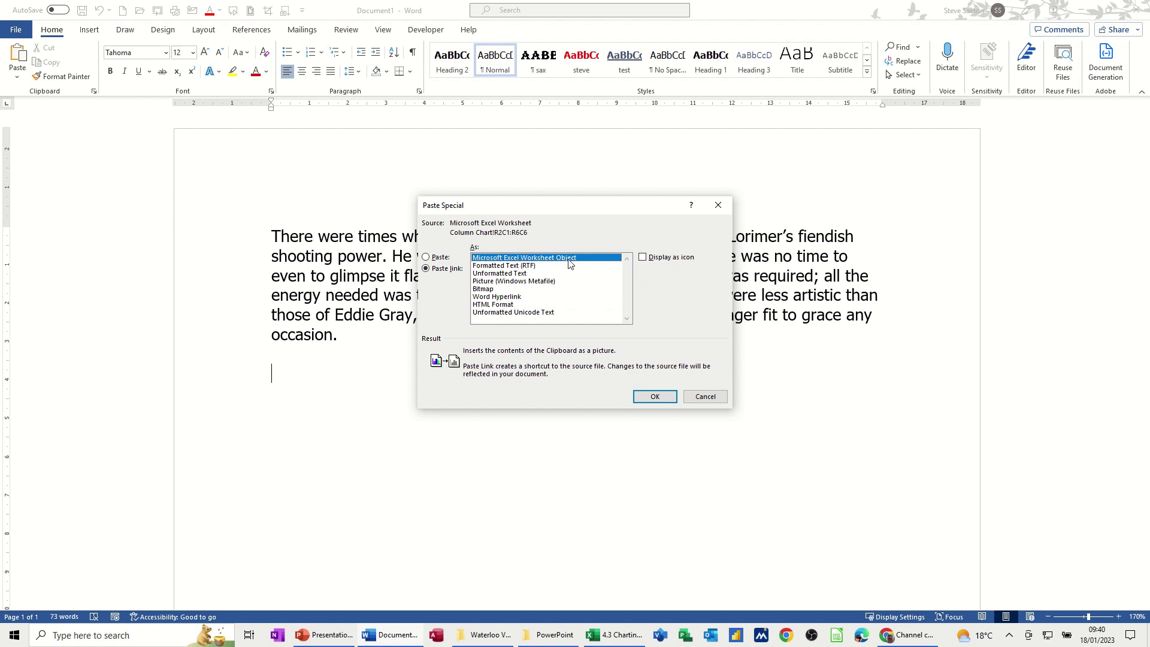
click(652, 396)
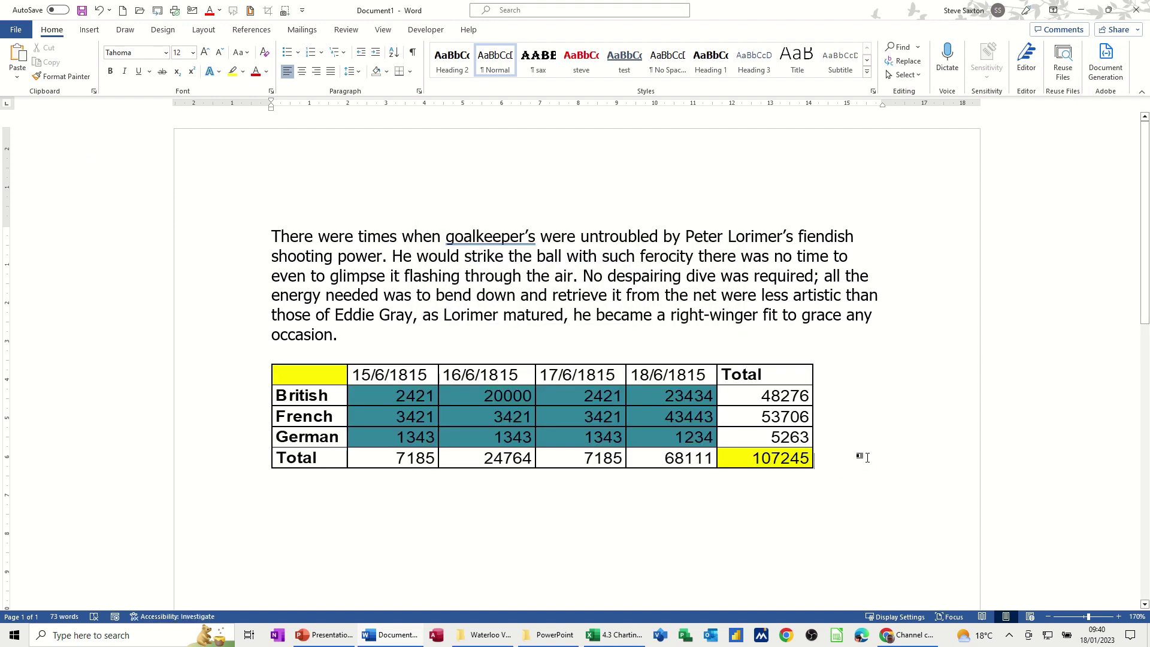
key(Down)
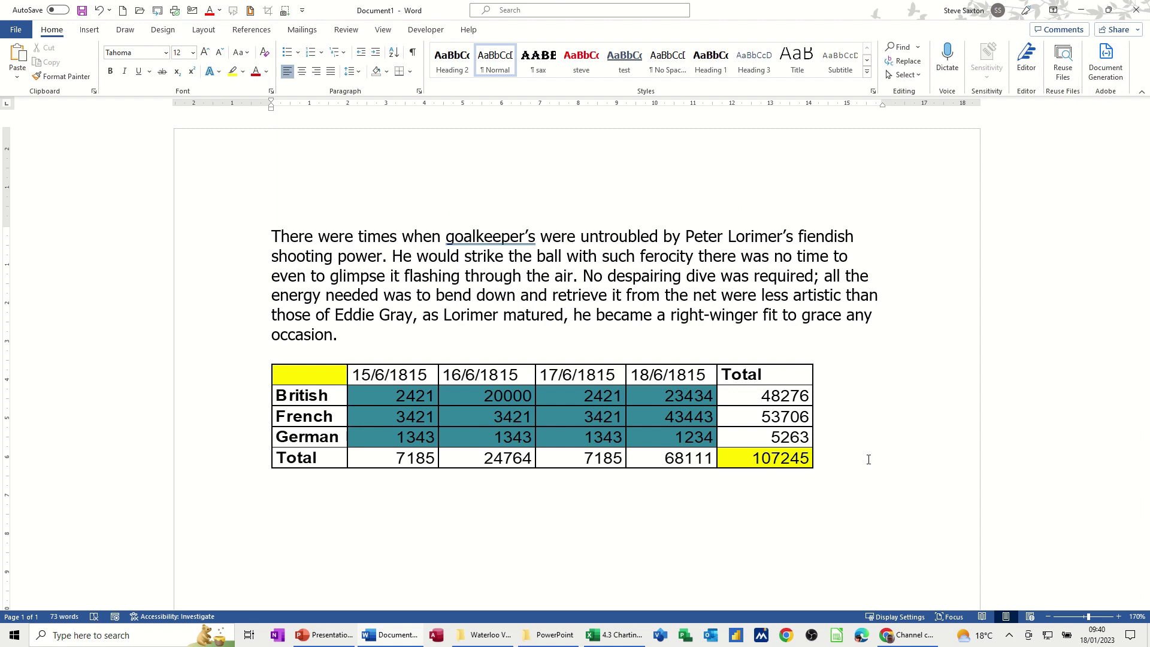
Clear the 18/6/1815 figures in E3:E5 and check the linked Word table.
click(611, 638)
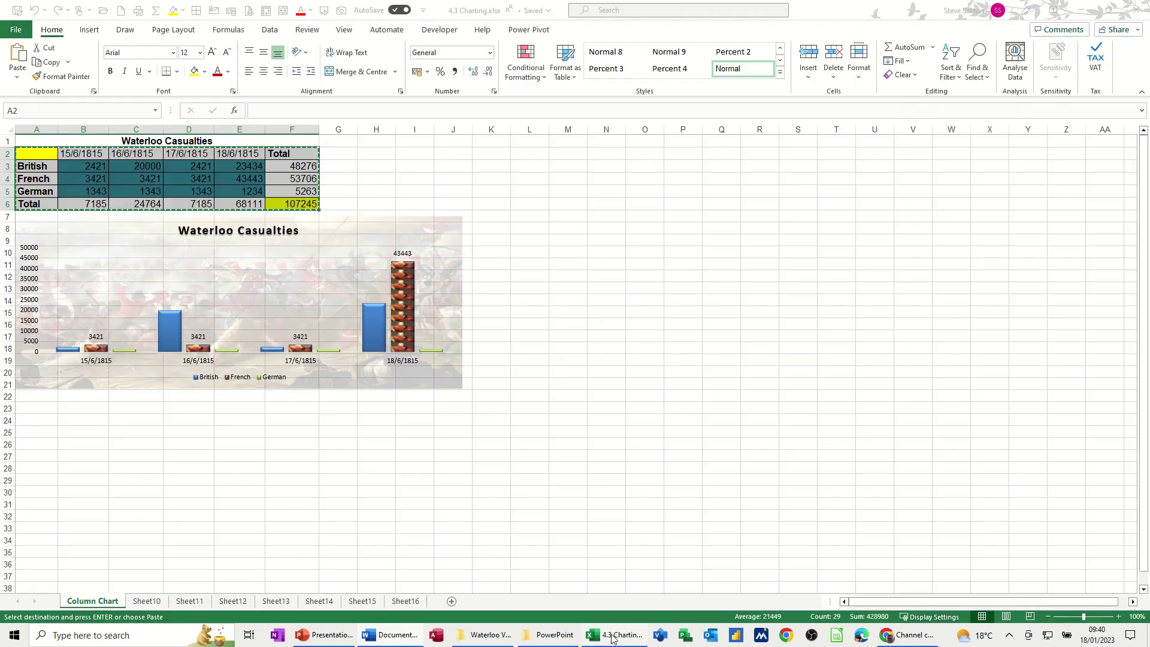
drag(244, 167, 244, 190)
key(Delete)
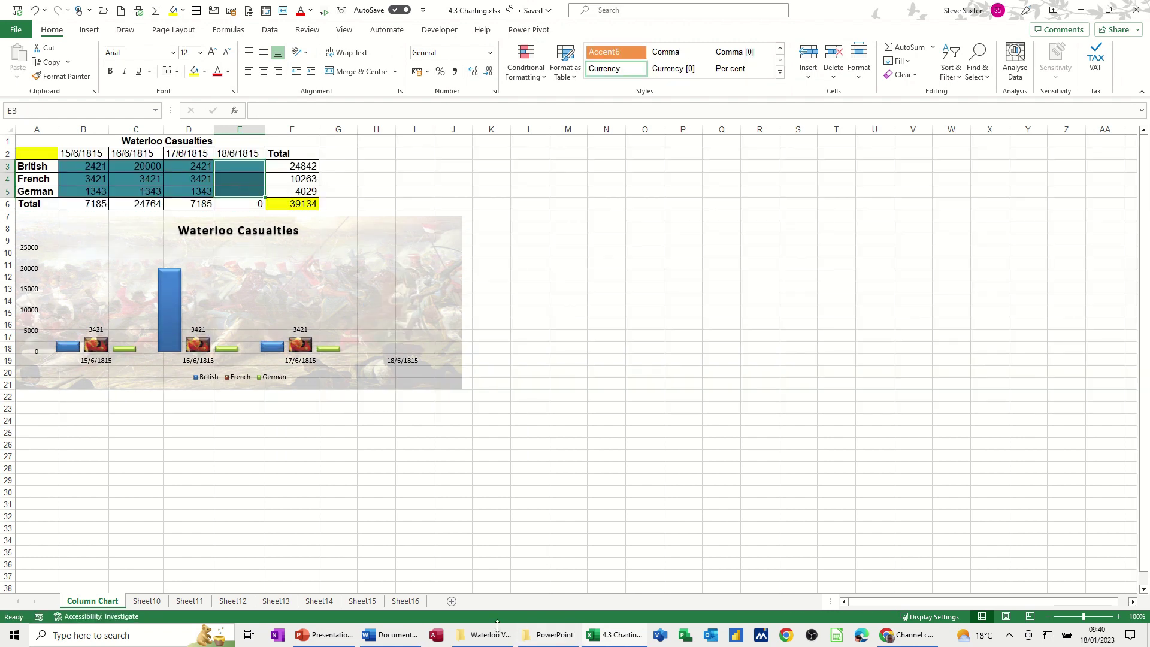
click(395, 637)
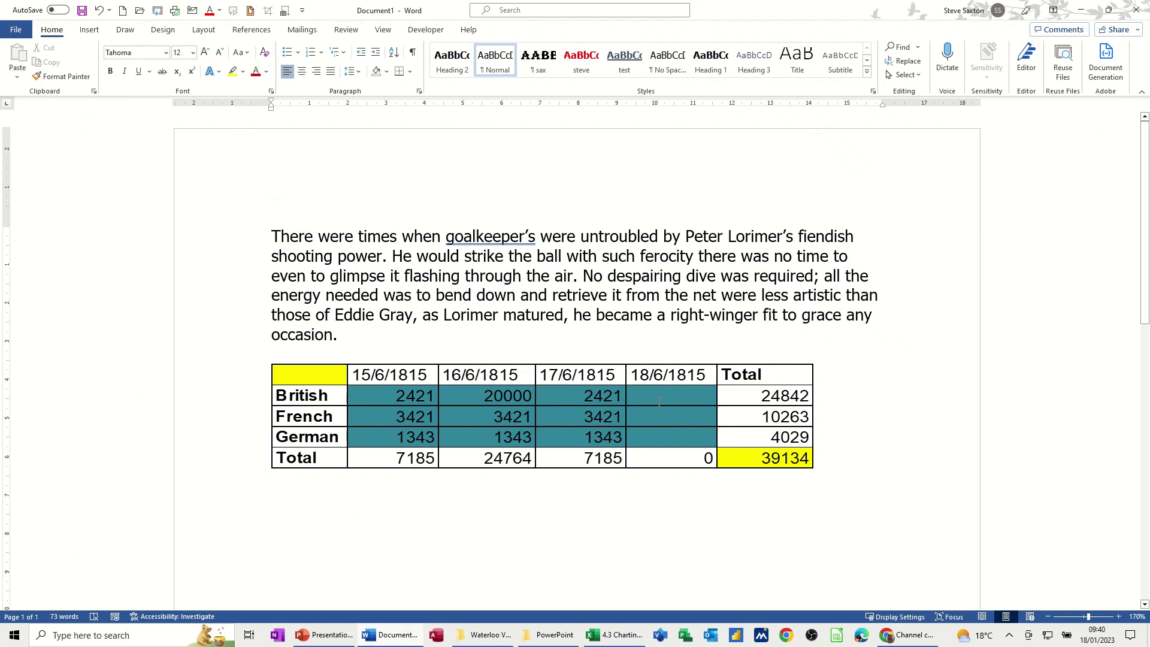
Enter 2345, 3456 and 4433 in E3:E5 and confirm Word's table updates.
click(595, 633)
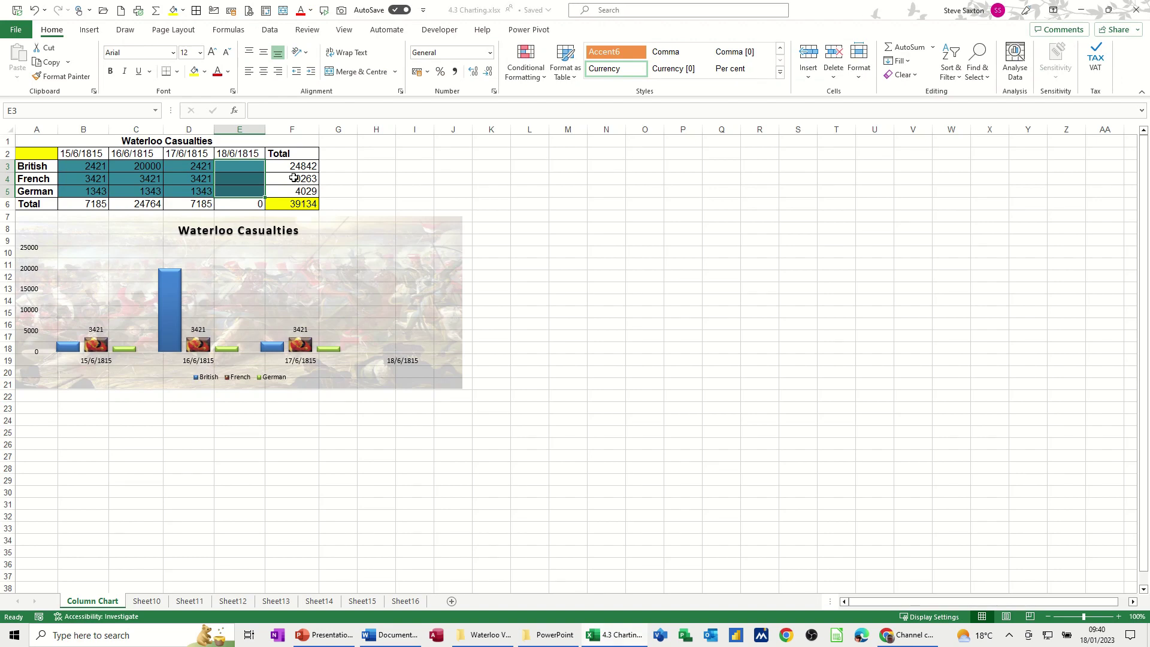
click(249, 168)
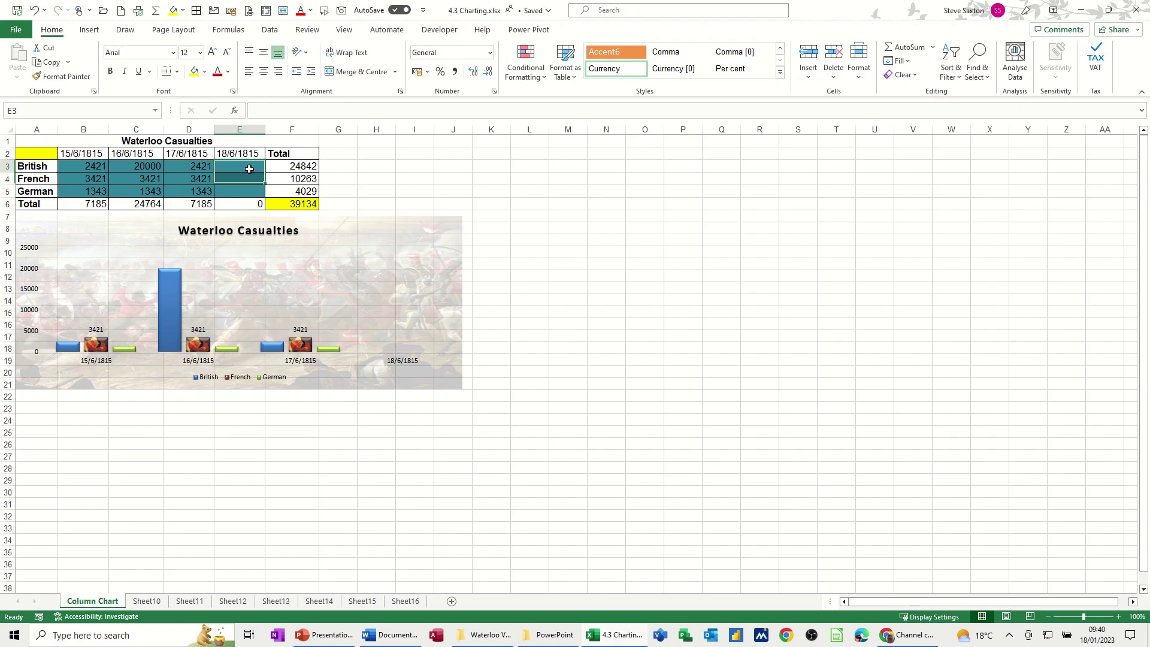
text(2345)
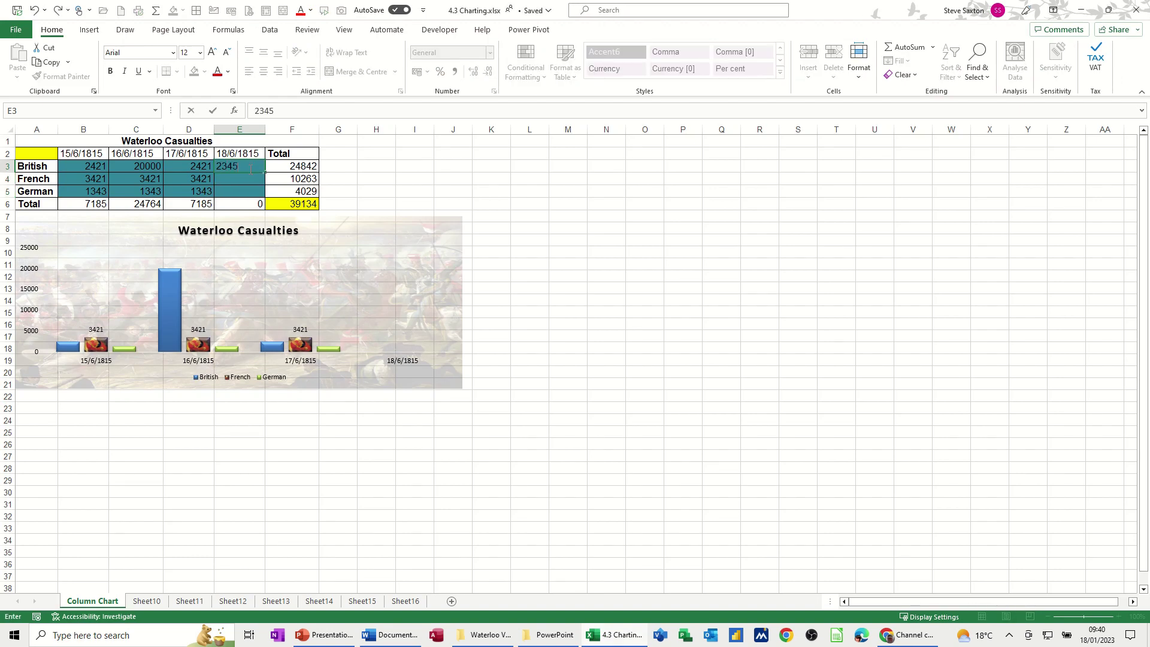
key(Return)
text(3456)
key(Return)
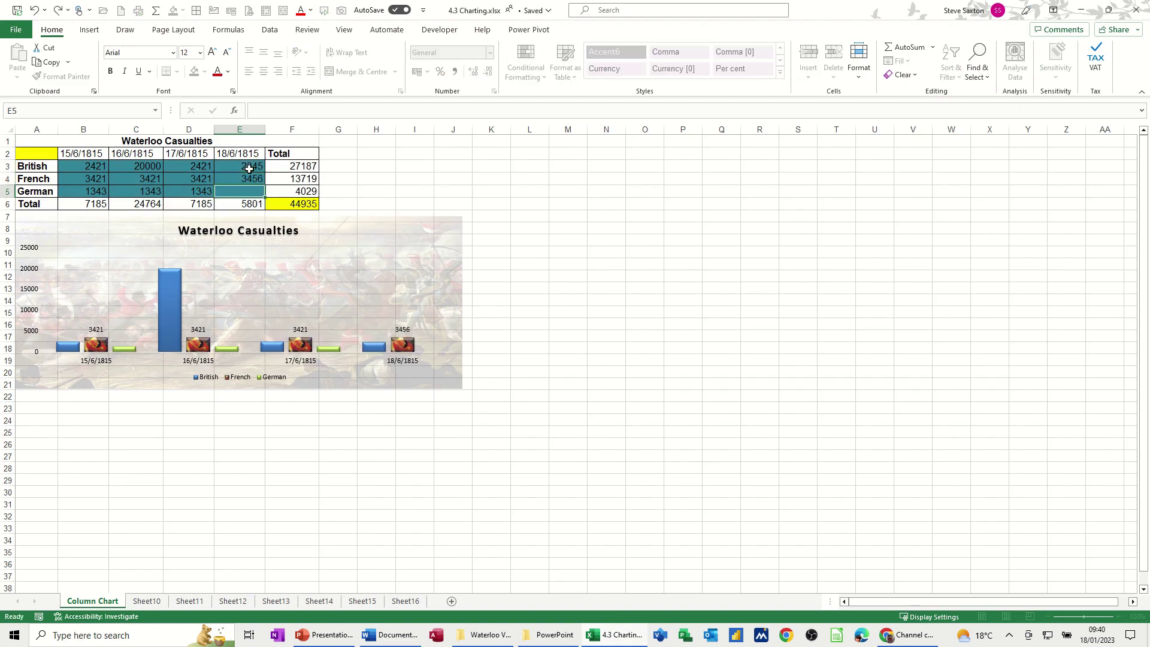
text(4433)
key(Return)
click(379, 637)
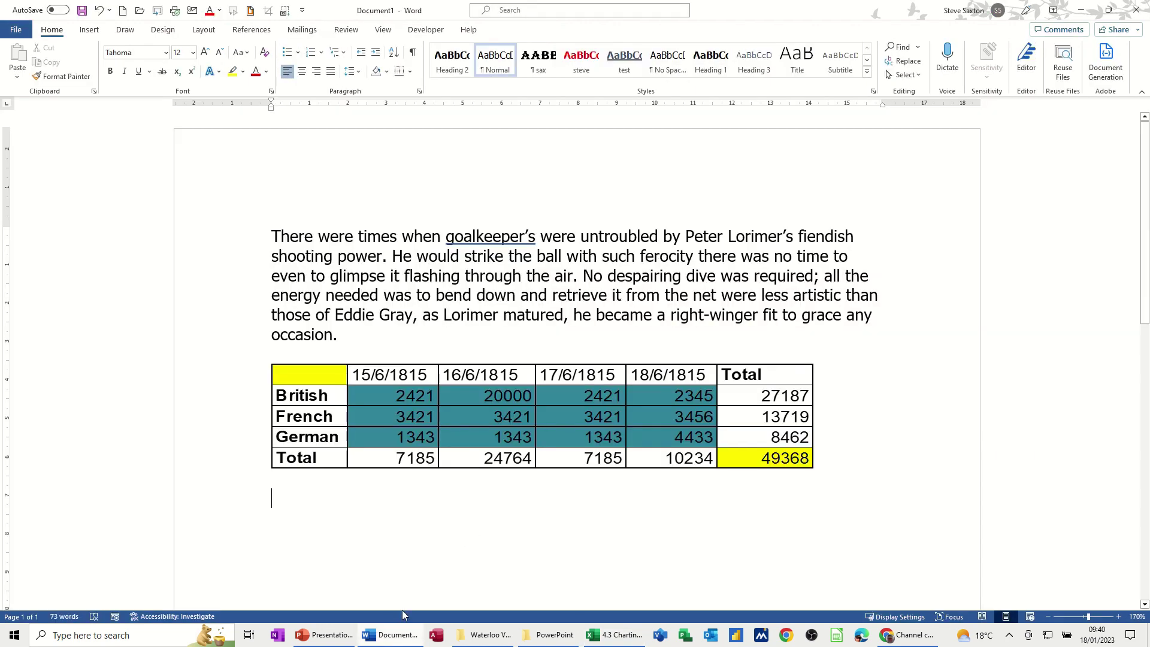
Copy the Waterloo Casualties chart from the Excel workbook.
click(599, 636)
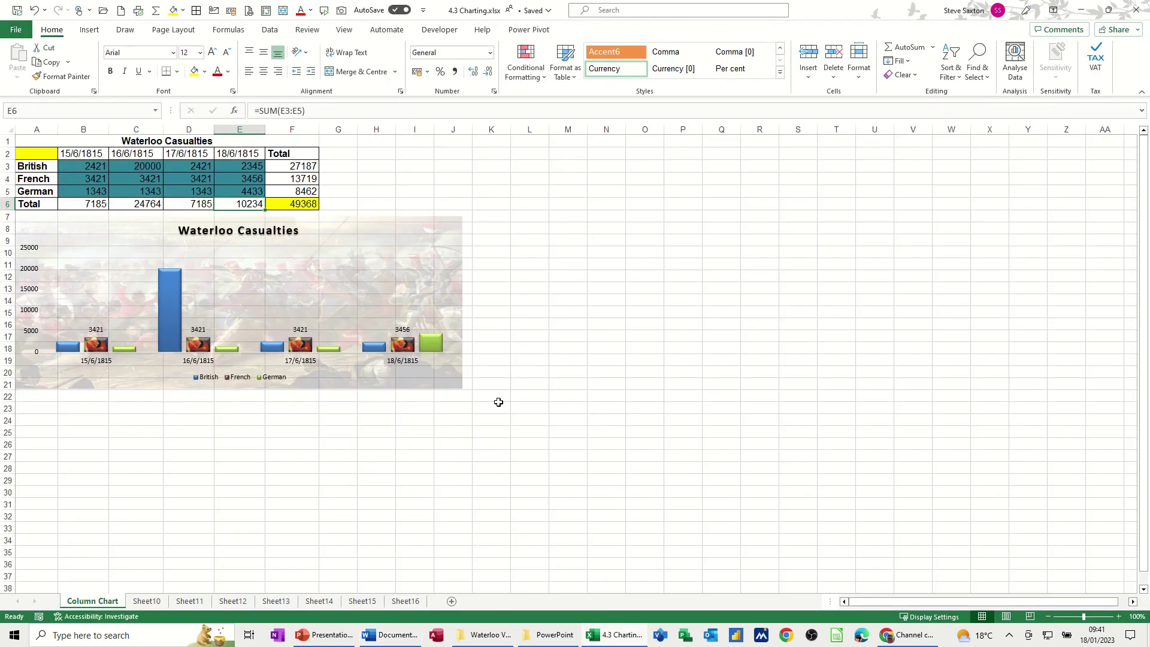
click(398, 219)
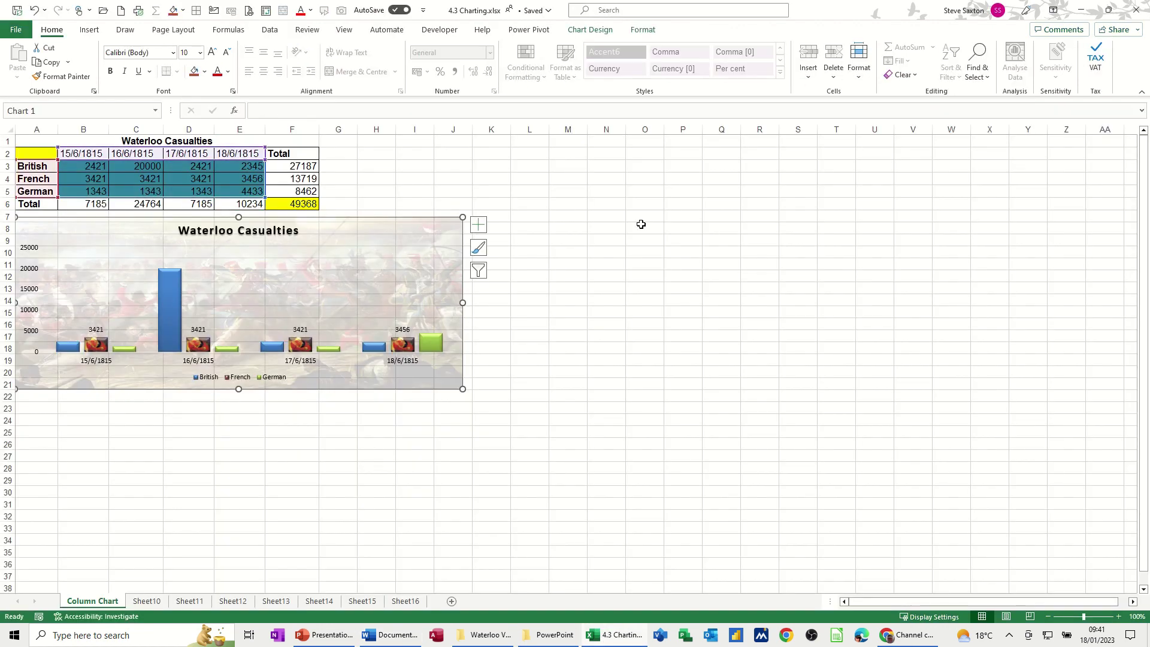
key(ctrl+c)
Paste-link the Waterloo Casualties chart below the table as an Excel chart object.
click(398, 637)
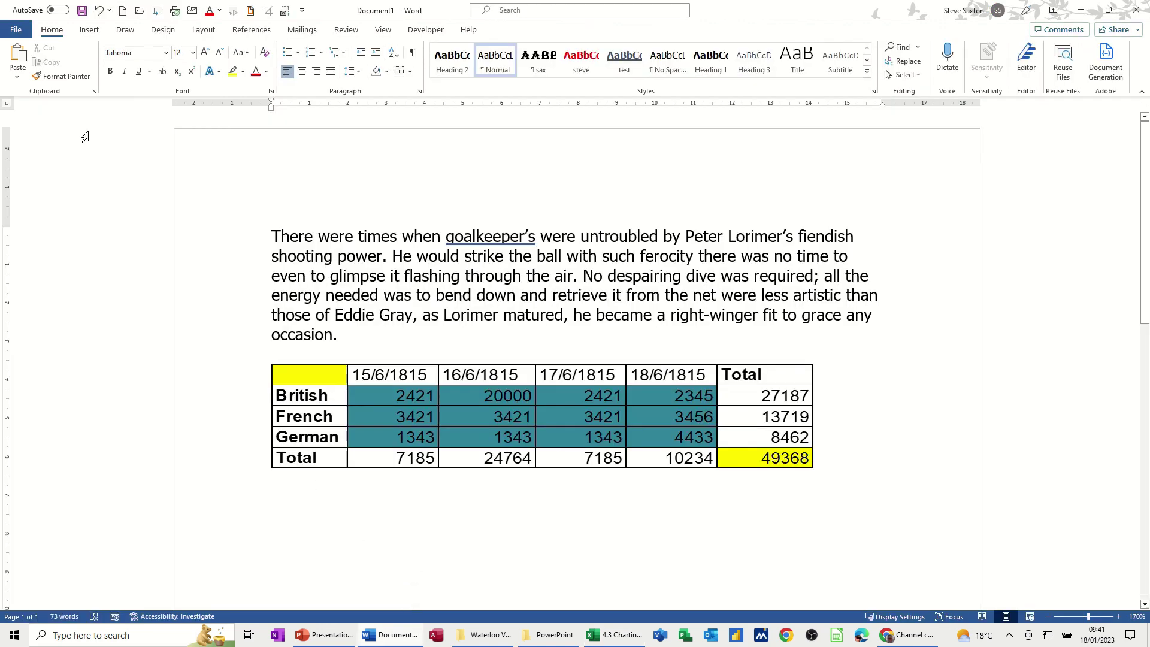
click(18, 75)
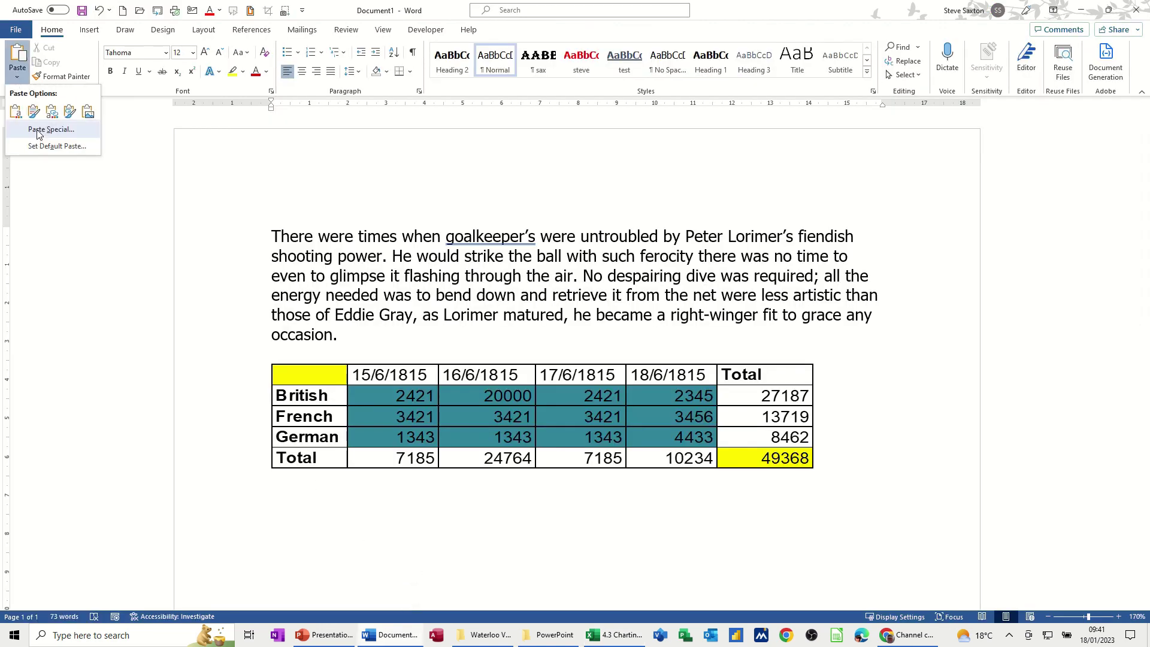
click(37, 130)
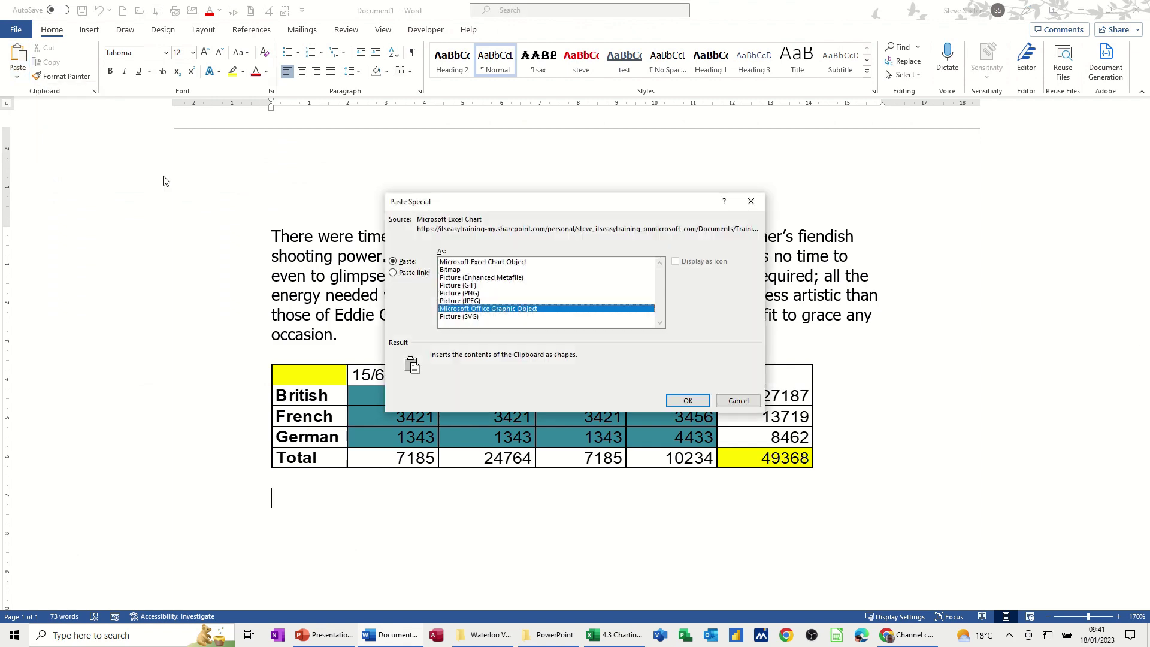
click(407, 272)
click(470, 263)
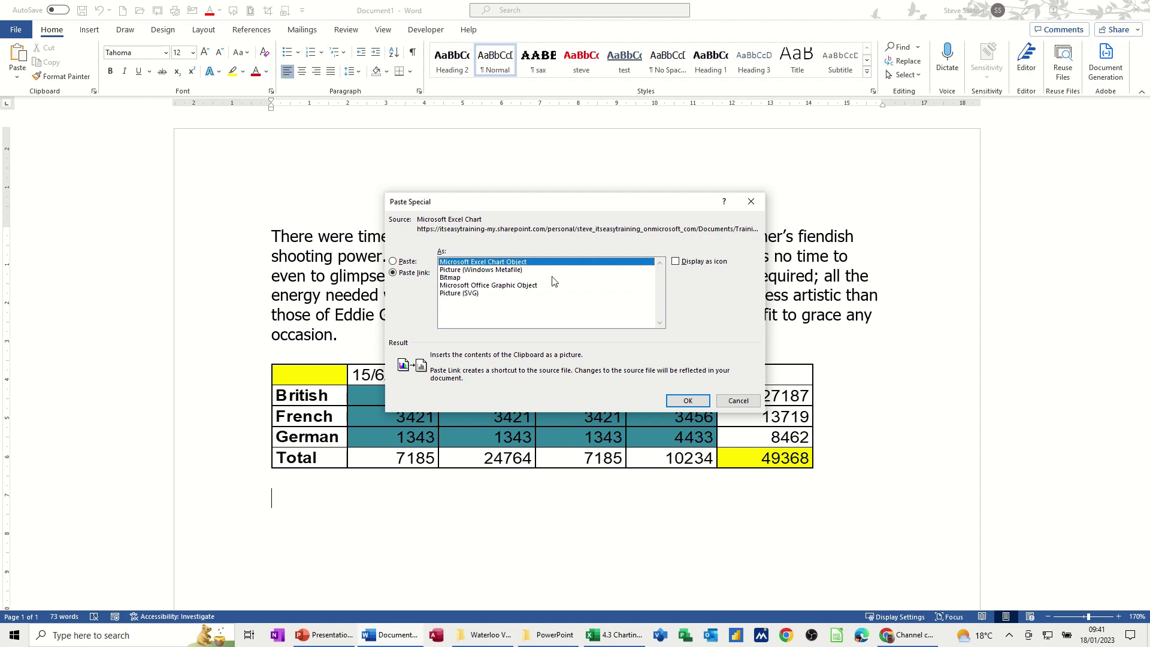
click(696, 401)
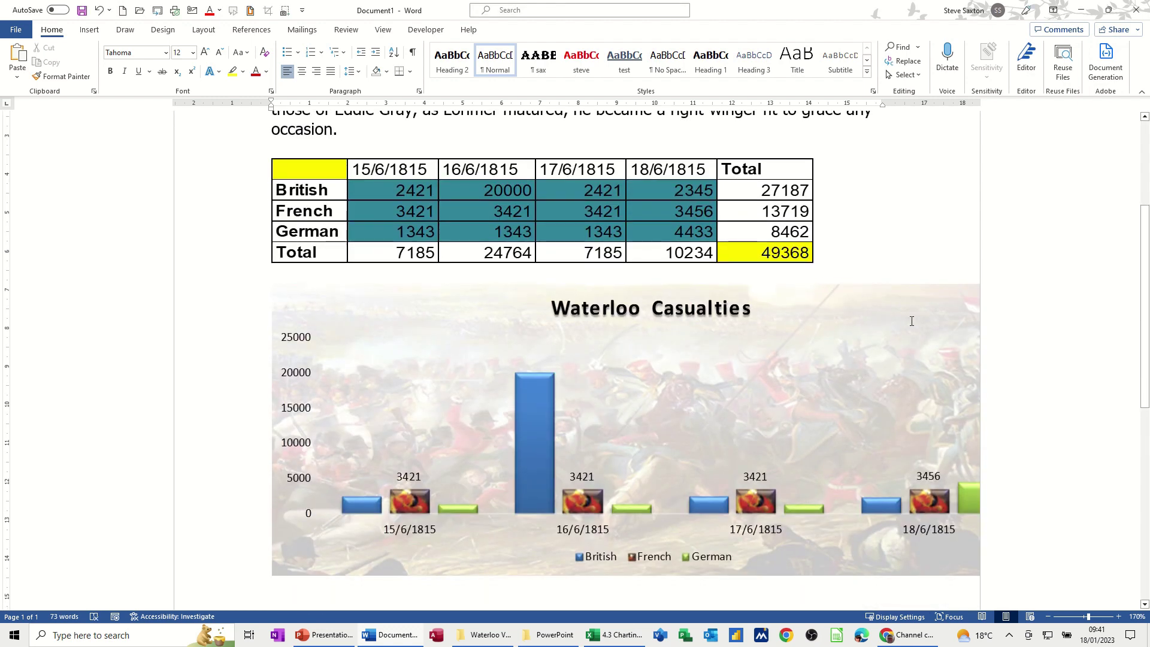
Shrink the pasted chart to fit the page.
click(799, 320)
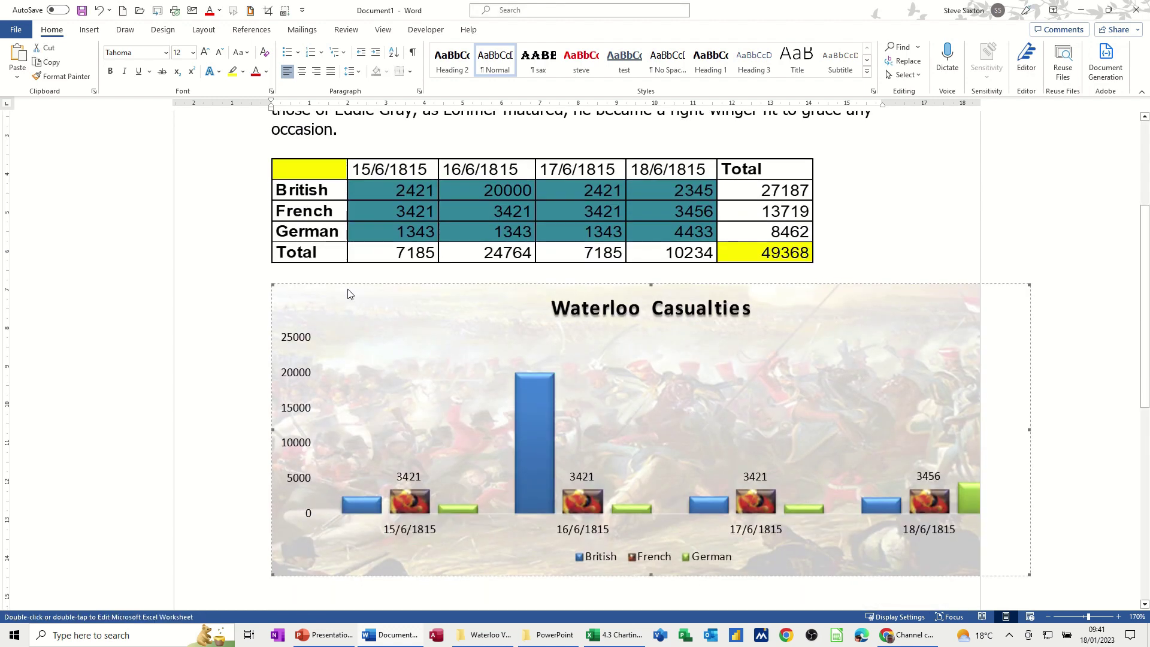
drag(271, 288, 472, 405)
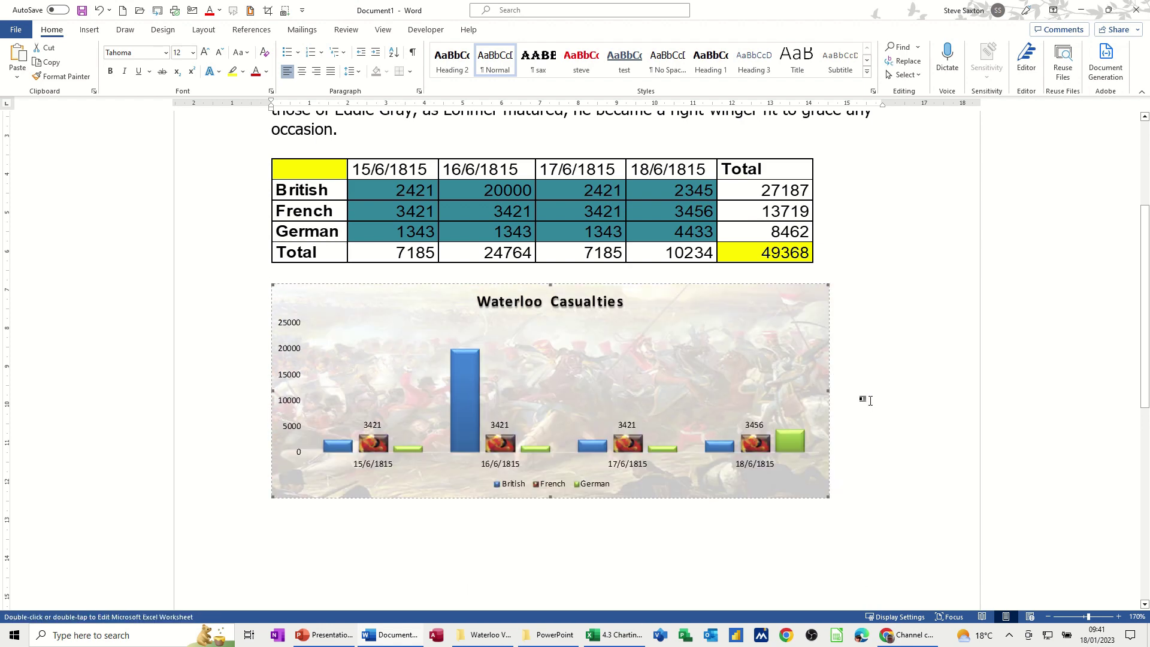
scroll(881, 397, up, 3)
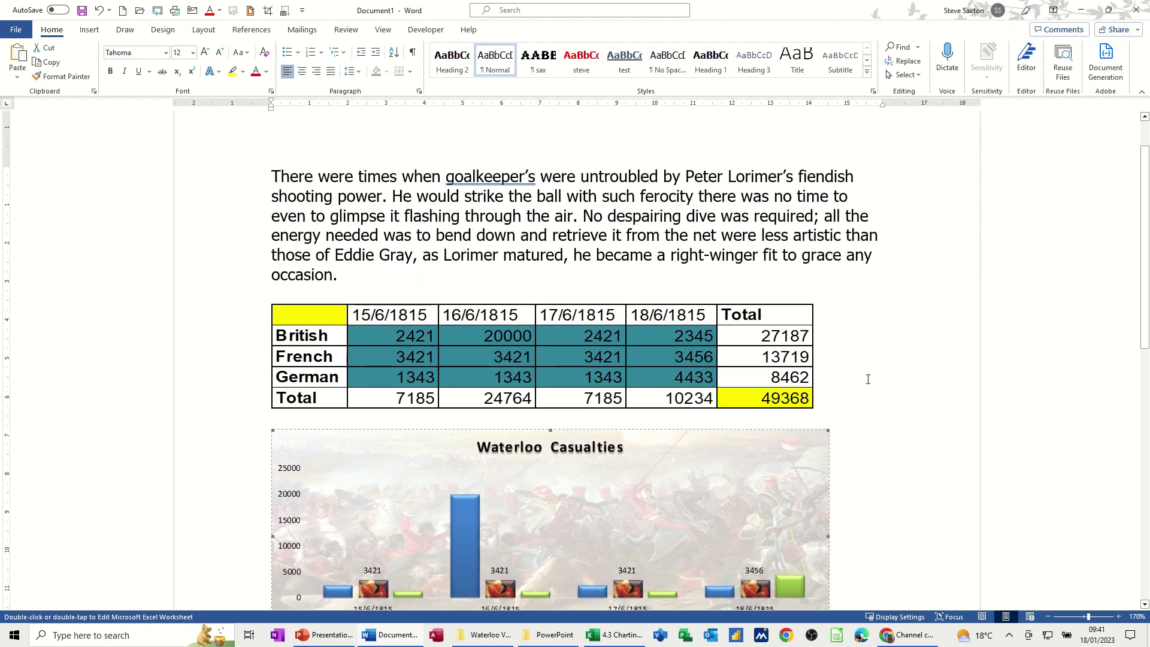
click(862, 376)
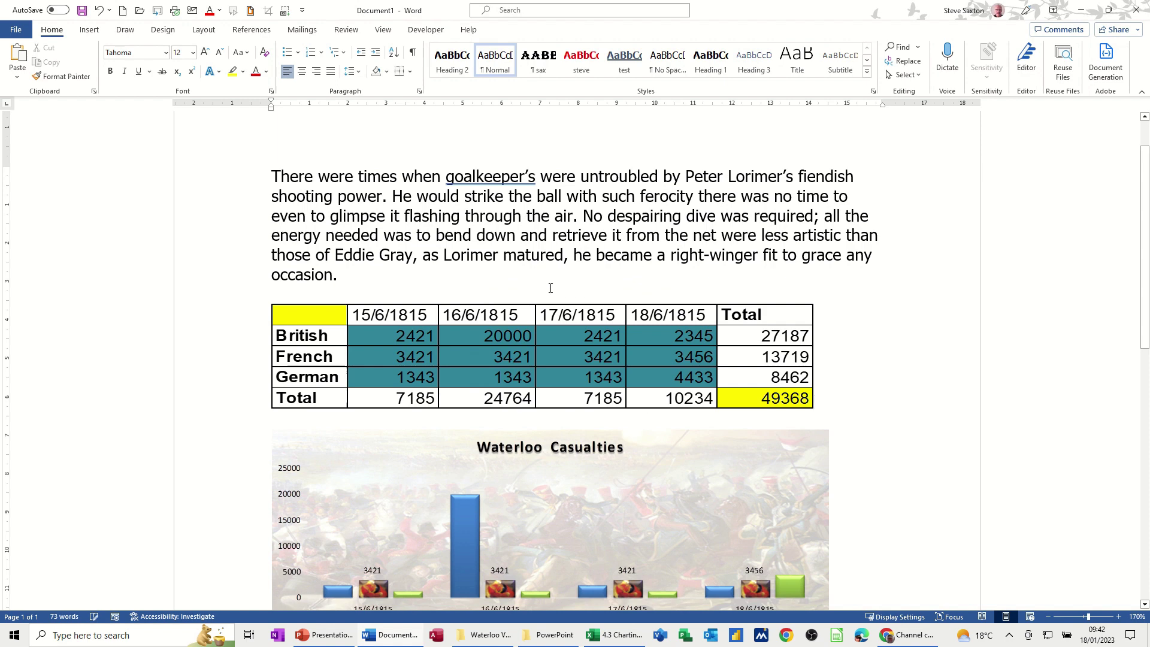
click(17, 30)
Save the document as Word Template 'My Template.dotx' in Custom Office Templates.
click(35, 191)
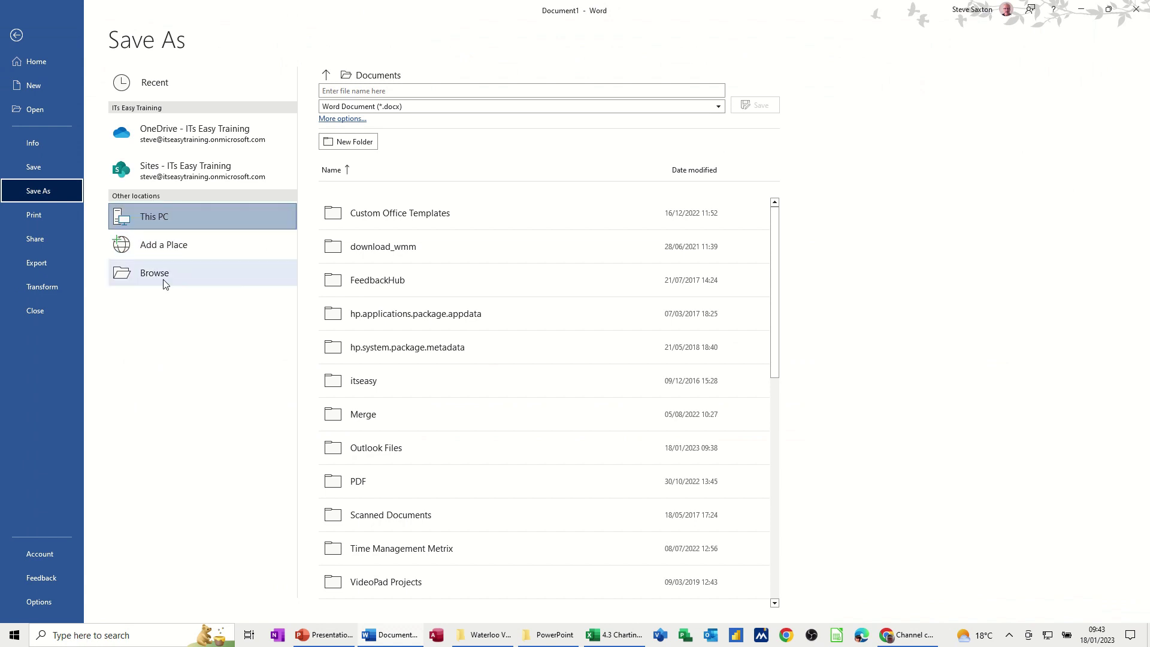
click(154, 273)
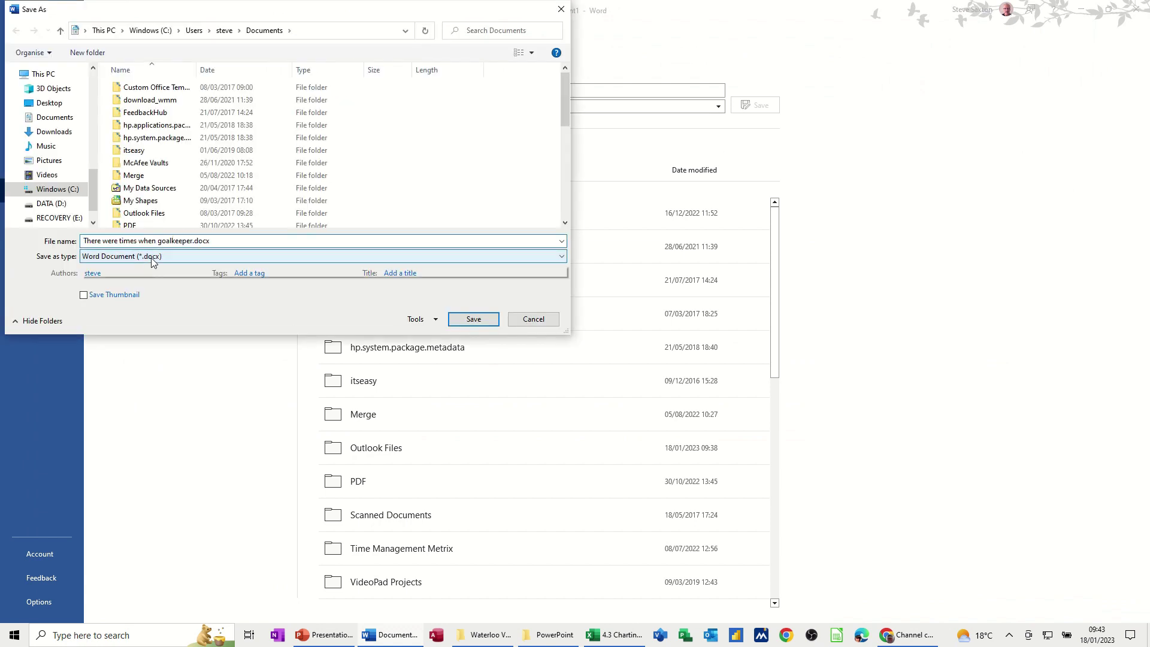
click(151, 258)
click(146, 295)
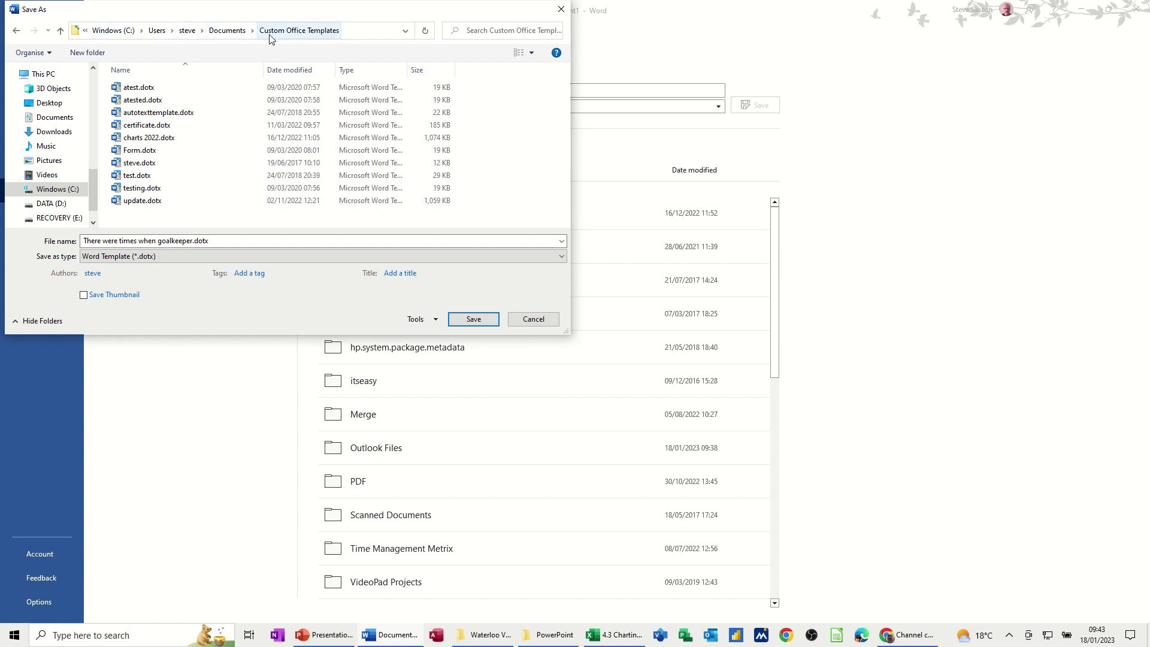
triple_click(218, 240)
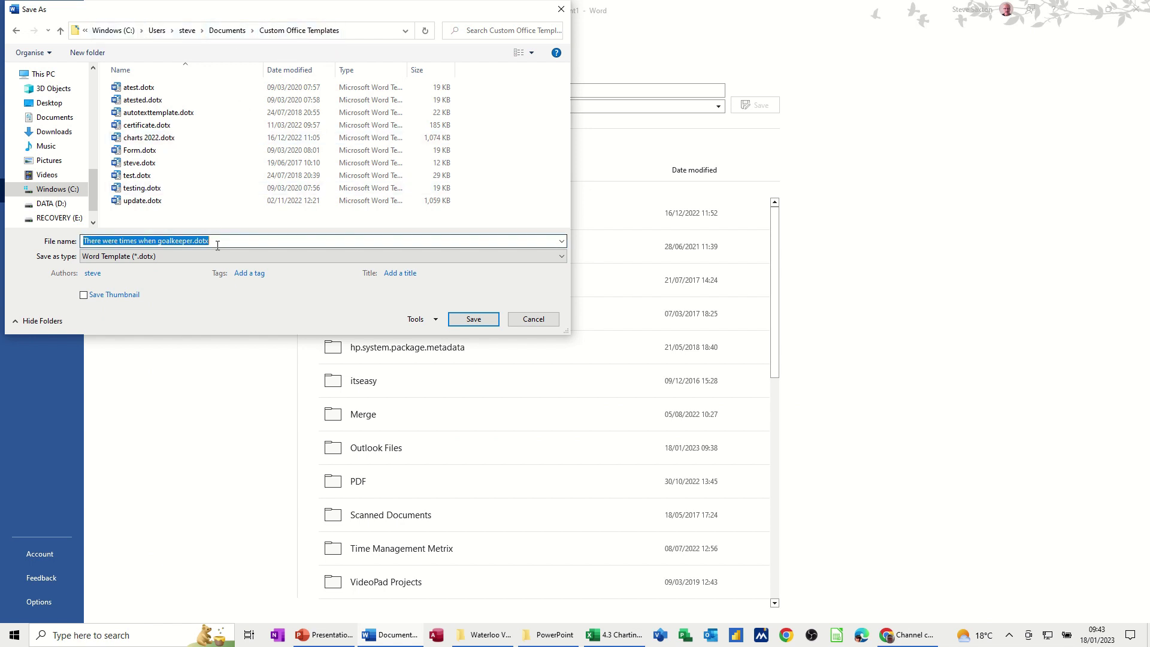
text(My Template)
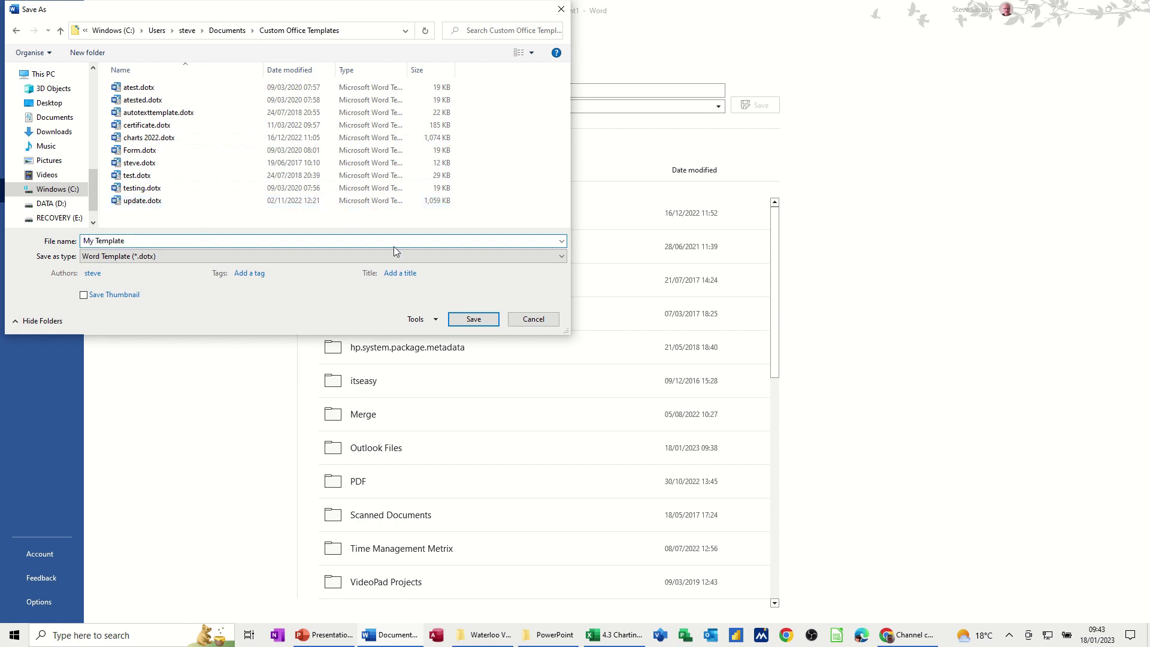
click(465, 320)
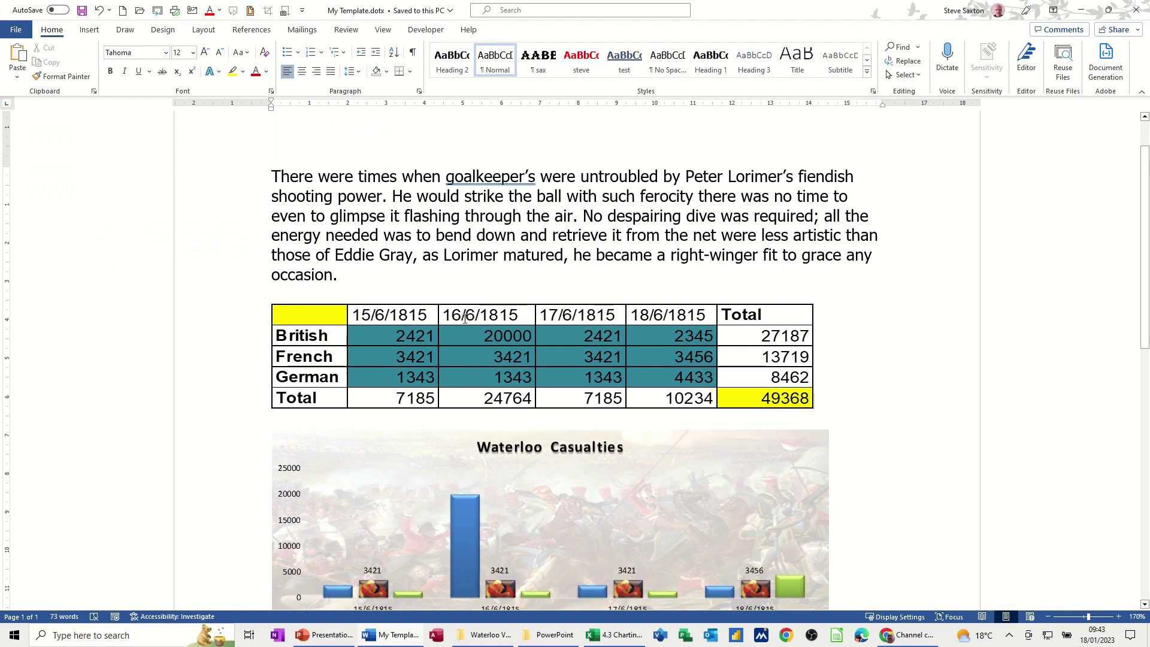
Close the template and create a new document from the personal My Template.
key(ctrl+w)
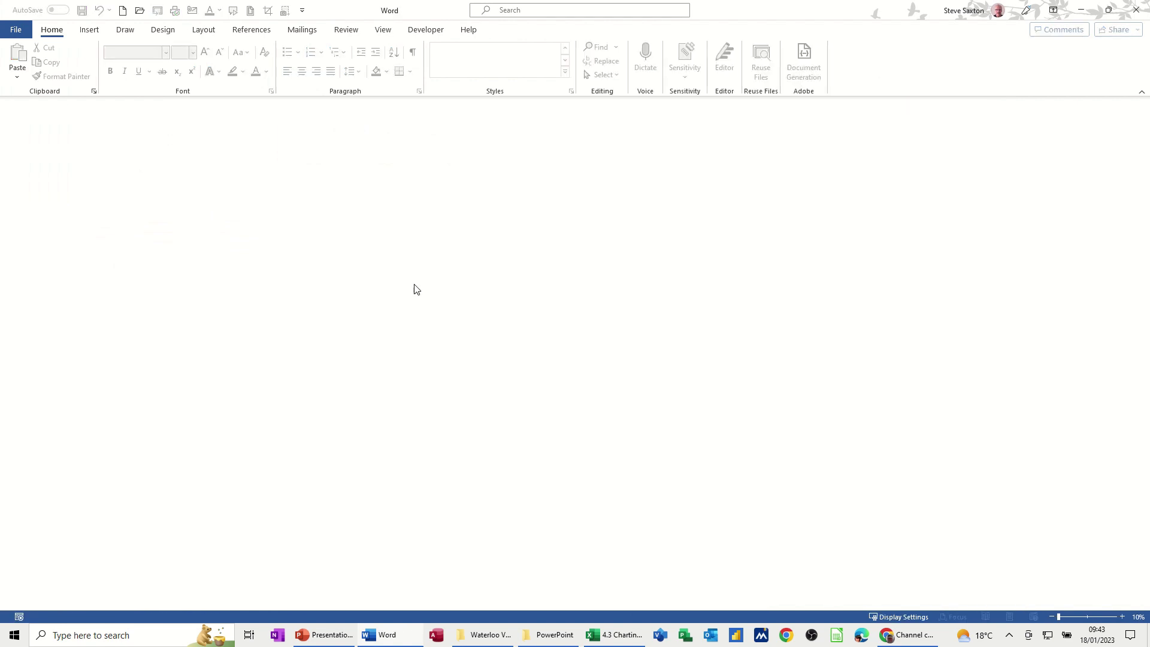
click(17, 30)
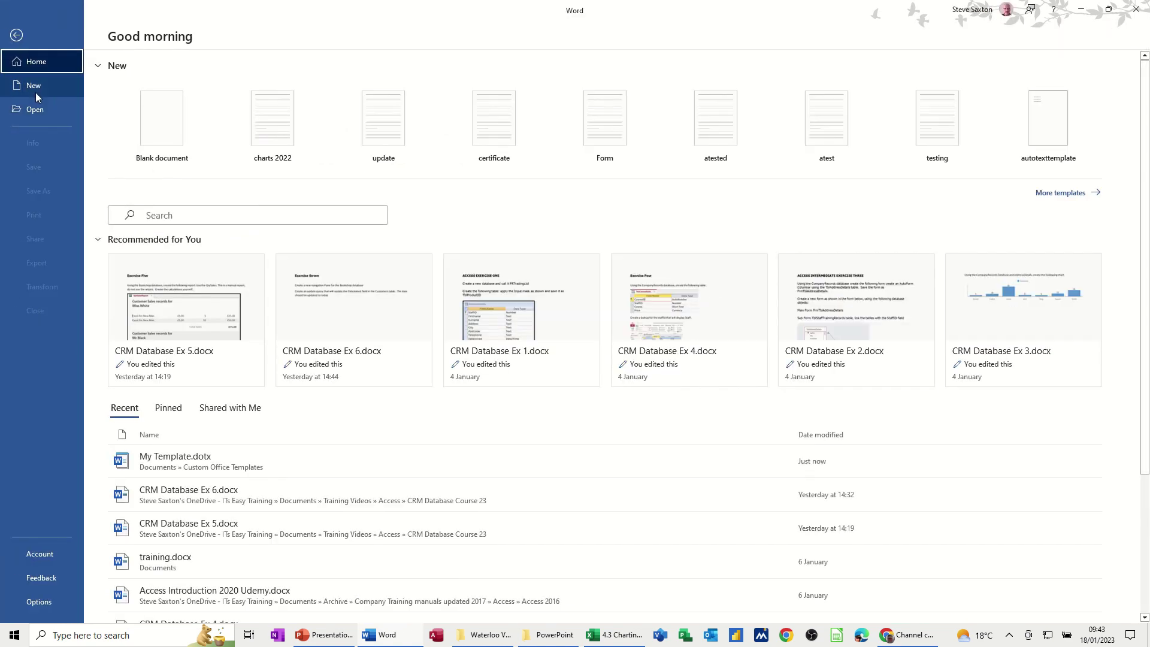
click(33, 89)
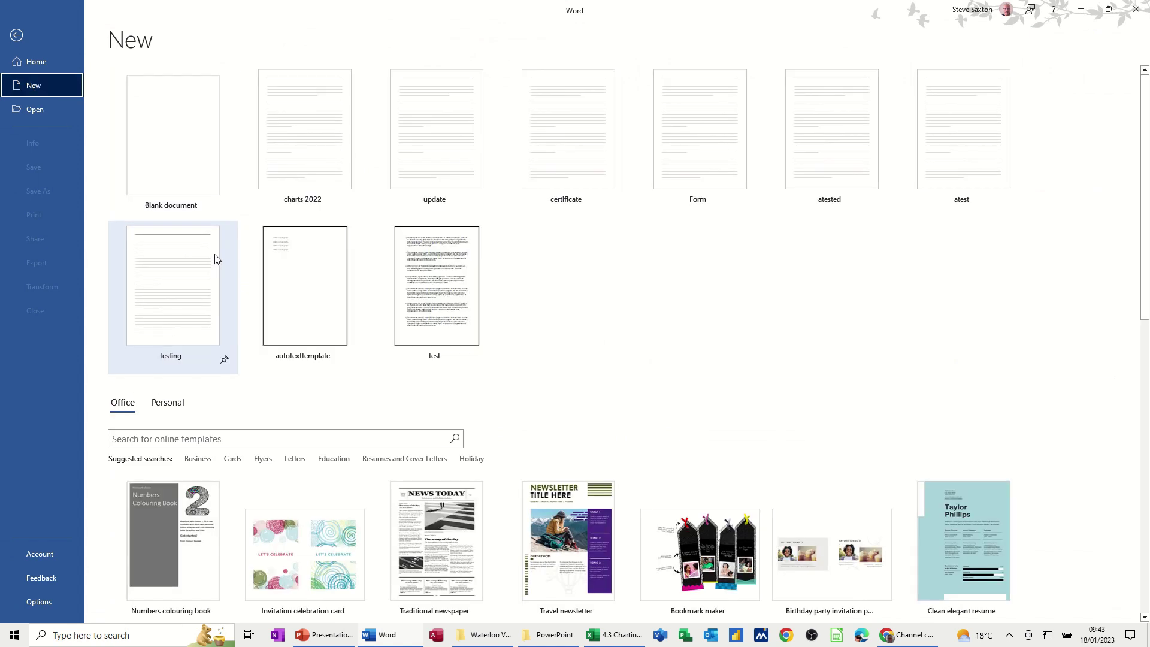
click(170, 404)
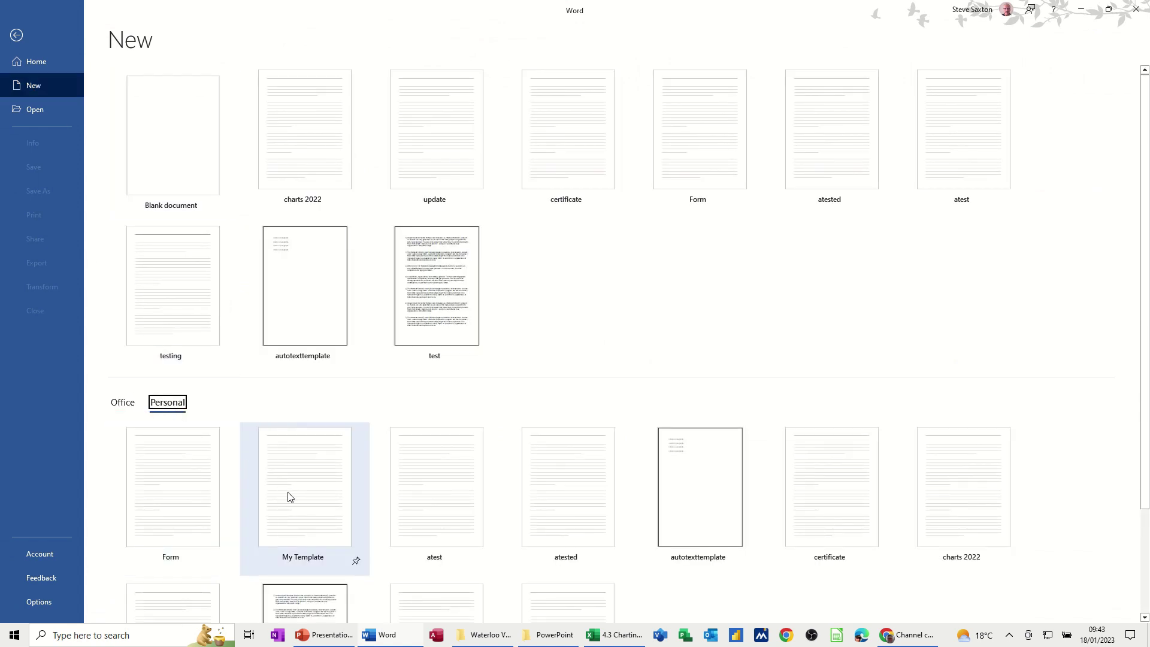
click(304, 501)
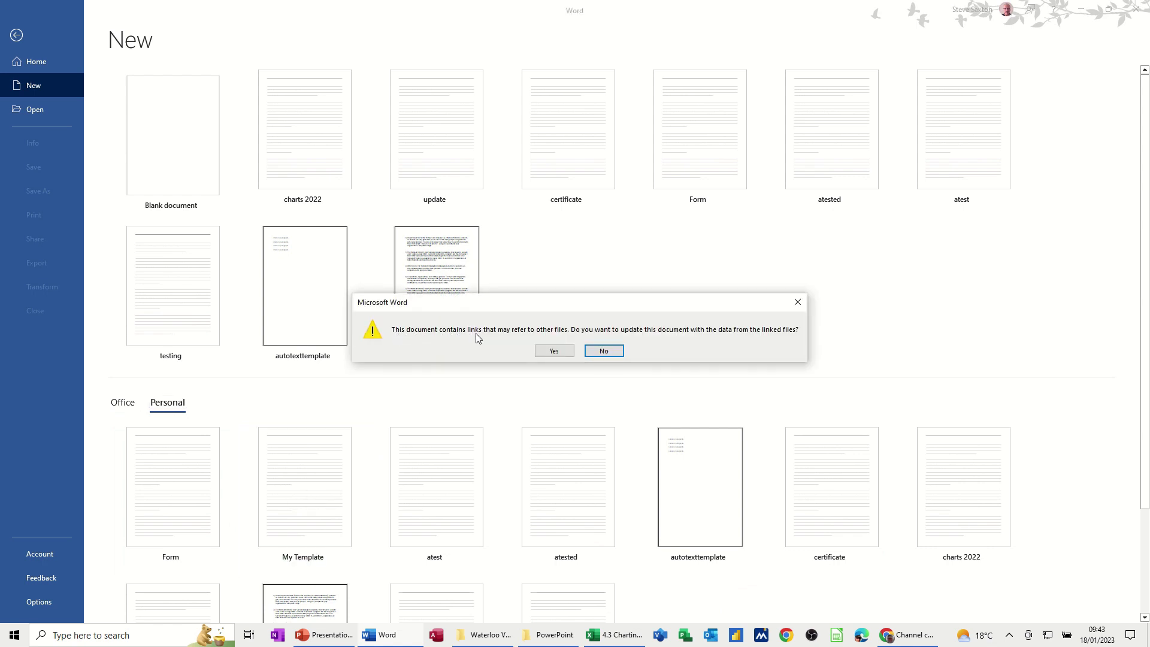
Accept updating linked Excel data in Document2, then close it.
click(555, 353)
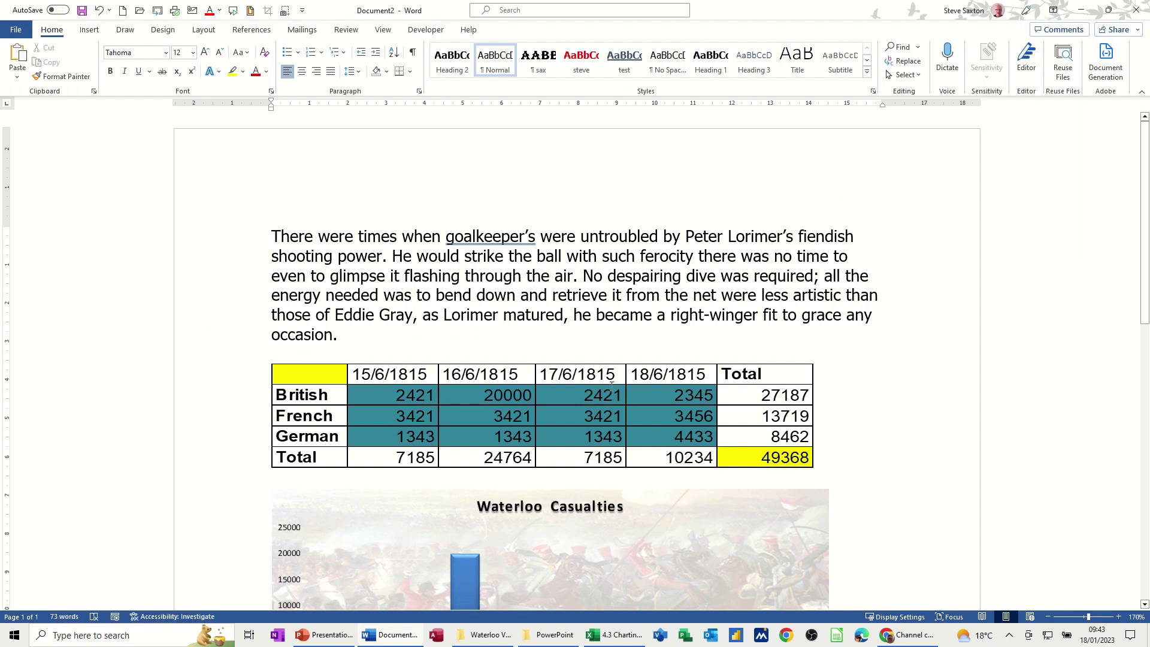
key(ctrl+w)
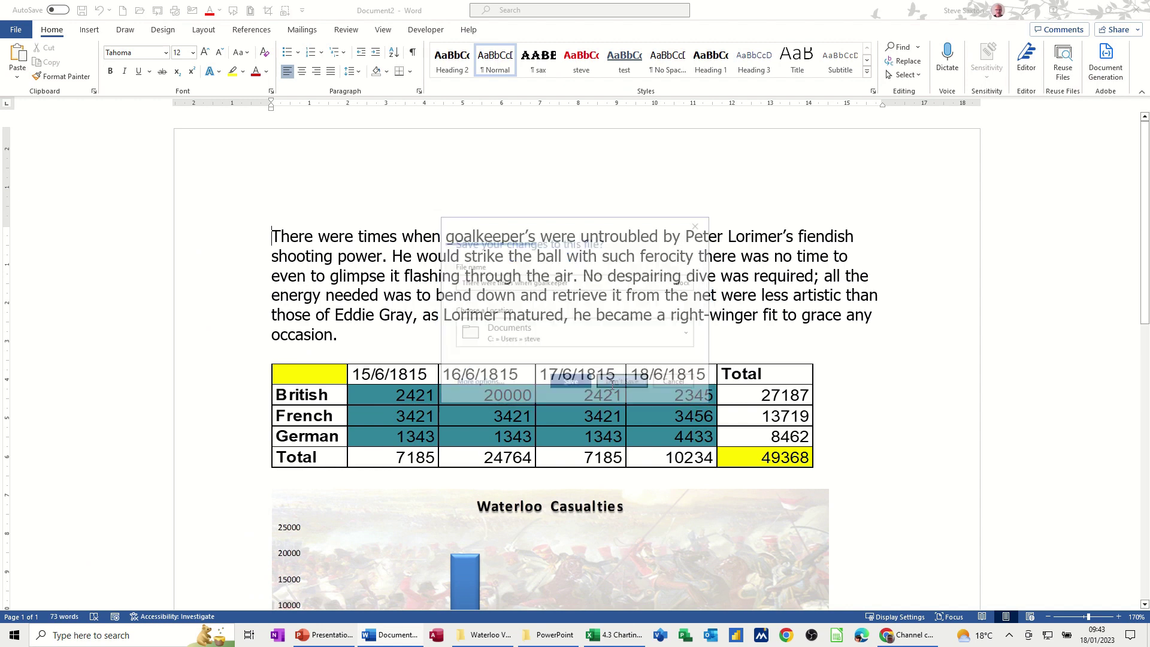
Discard Document2 and clear Excel's 18/6/1815 figures in E3:E5, leaving a 39134 total.
click(613, 386)
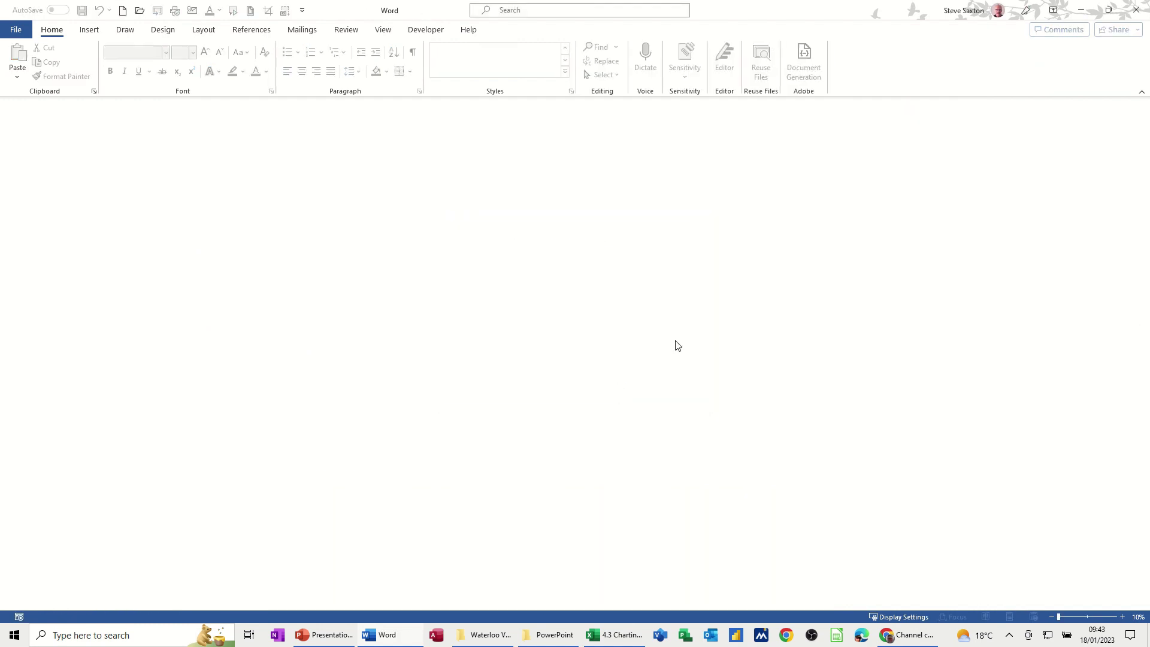
click(603, 638)
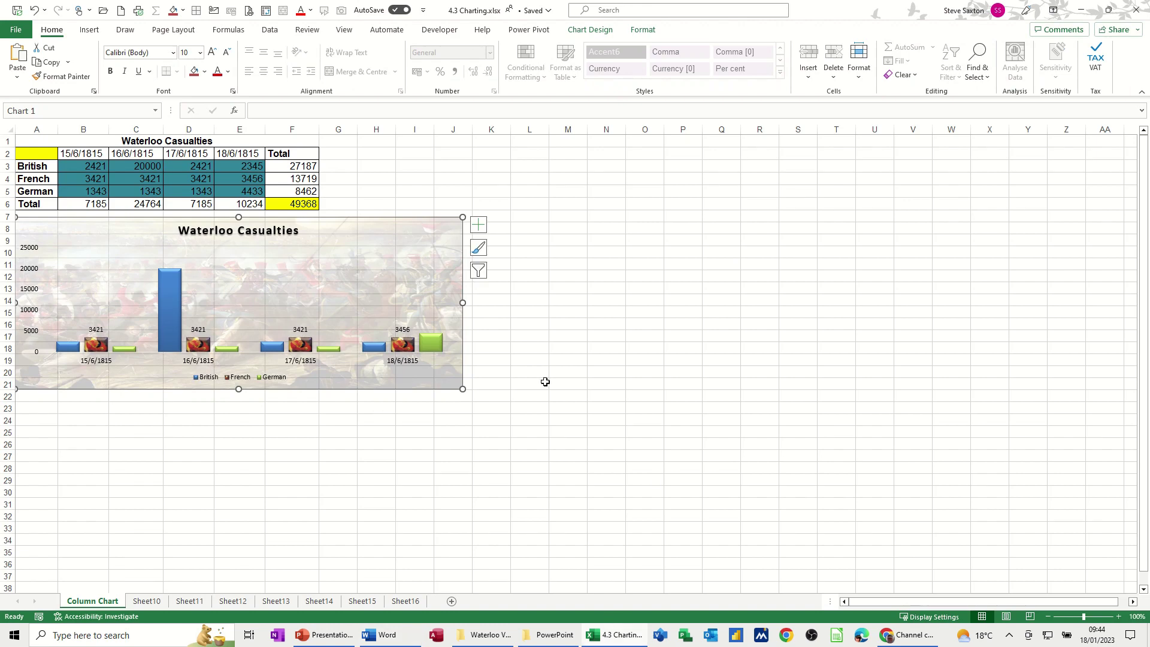
drag(240, 166, 243, 192)
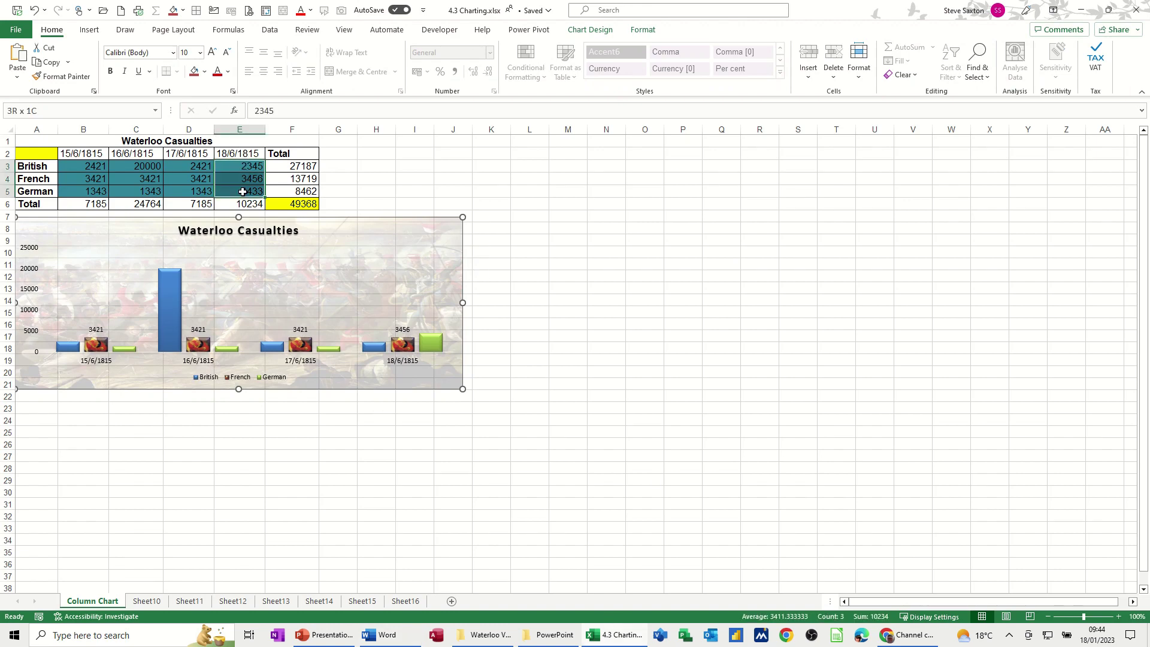
key(Delete)
click(299, 204)
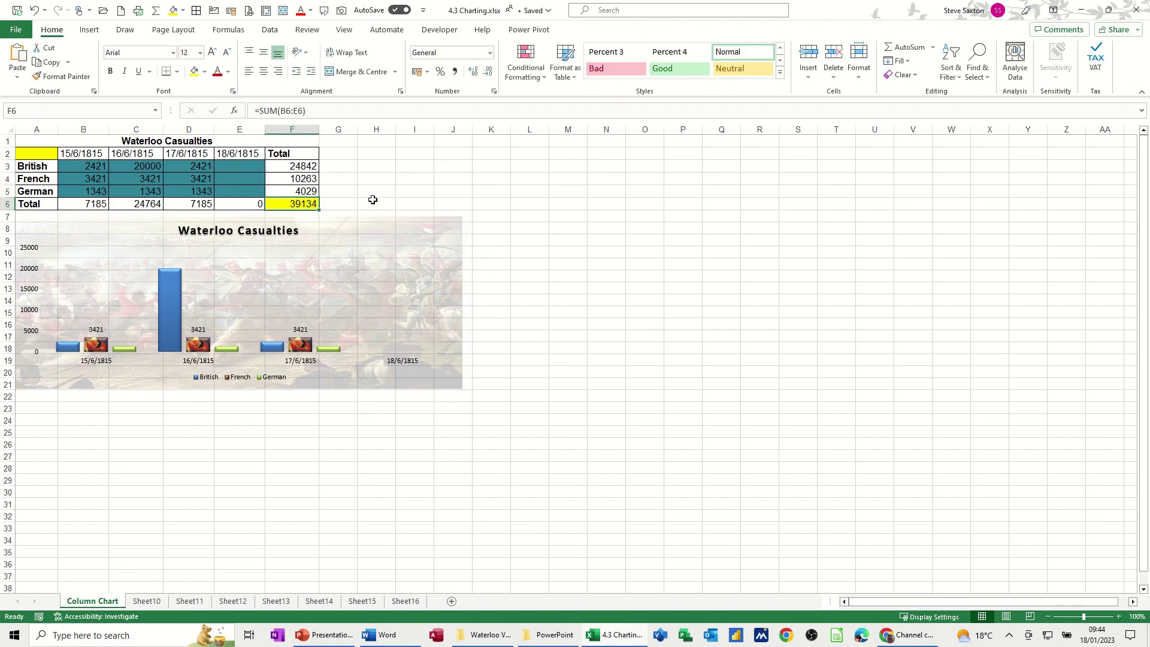
Create Document3 from My Template, updating its links to show the 39134 total.
click(379, 638)
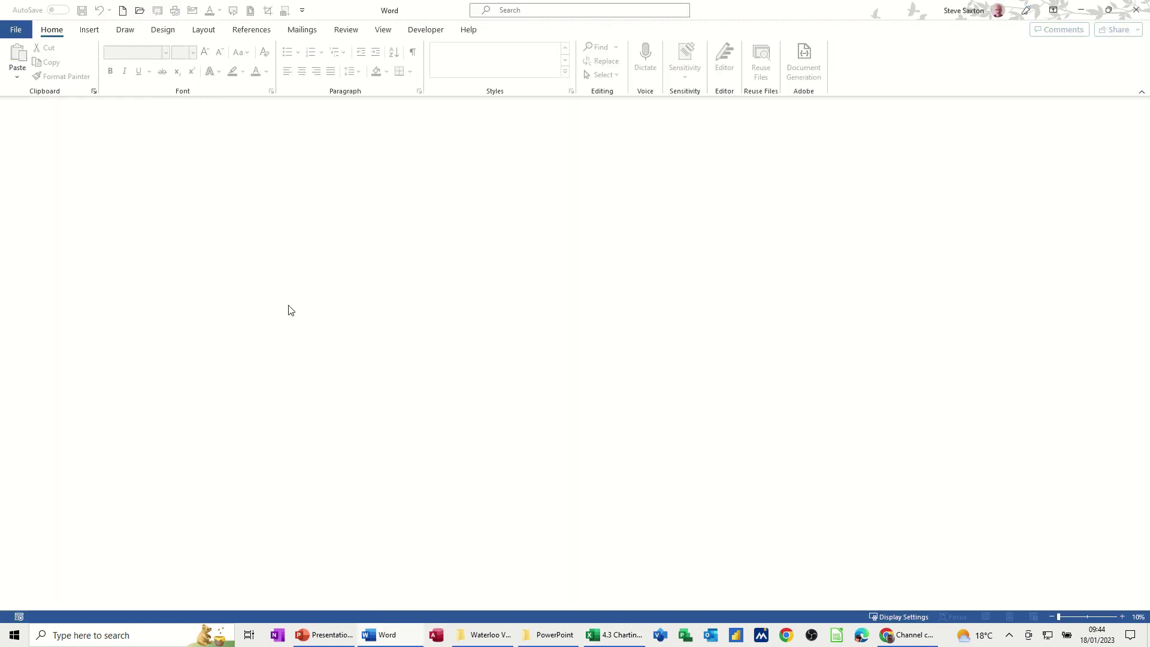
click(17, 30)
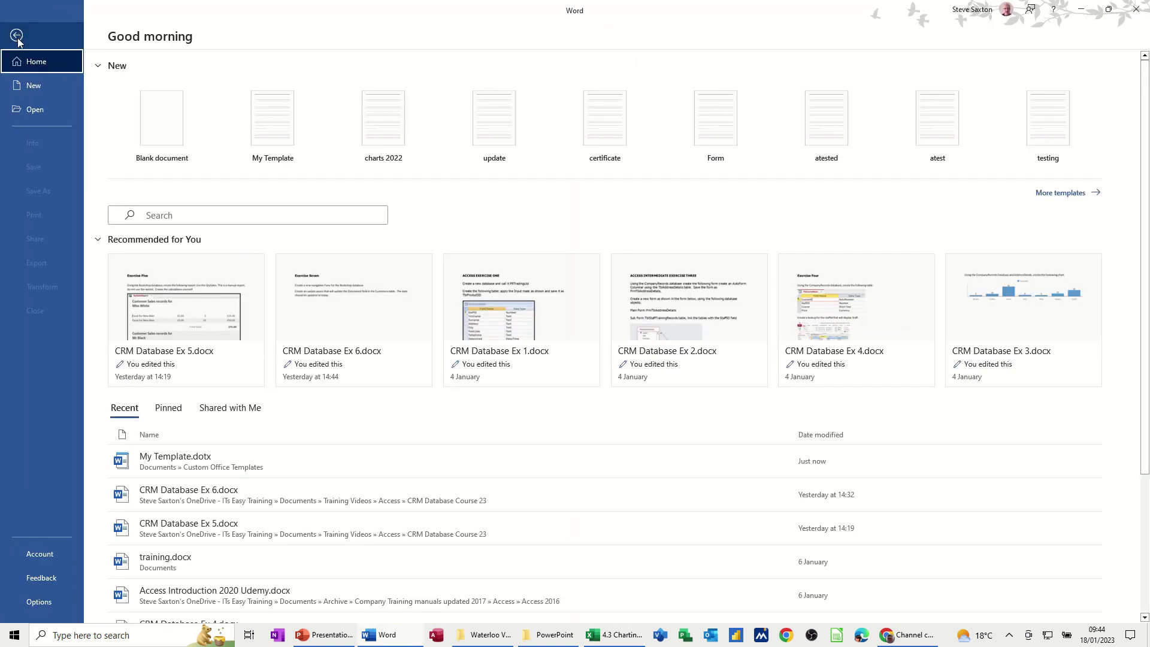
click(33, 86)
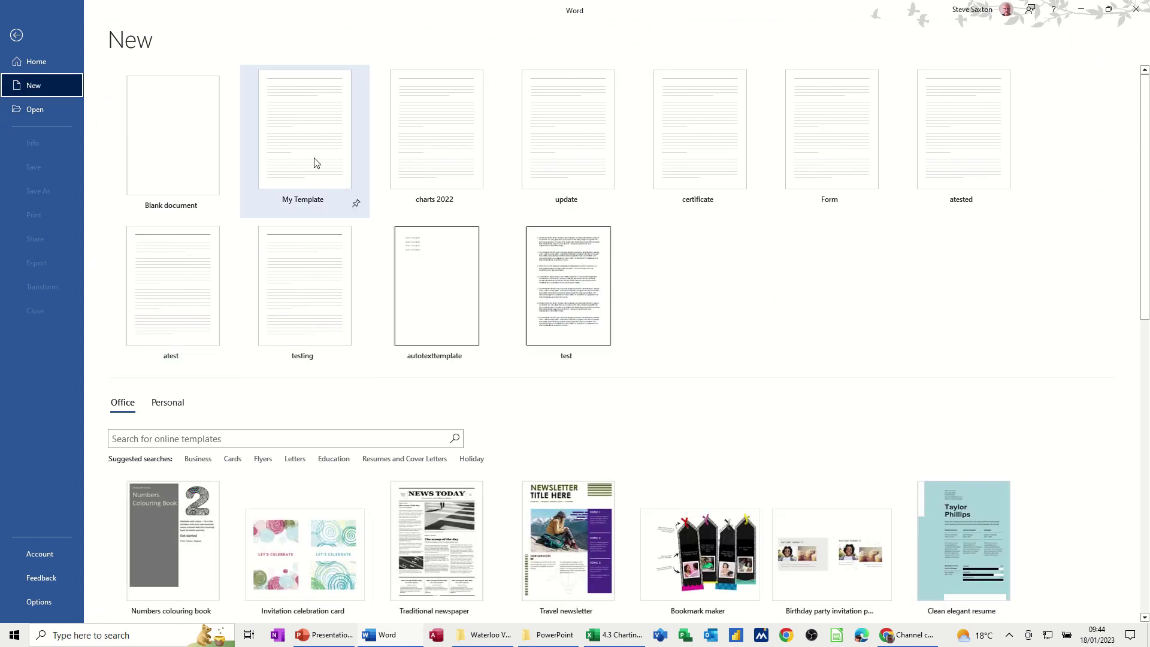
click(319, 151)
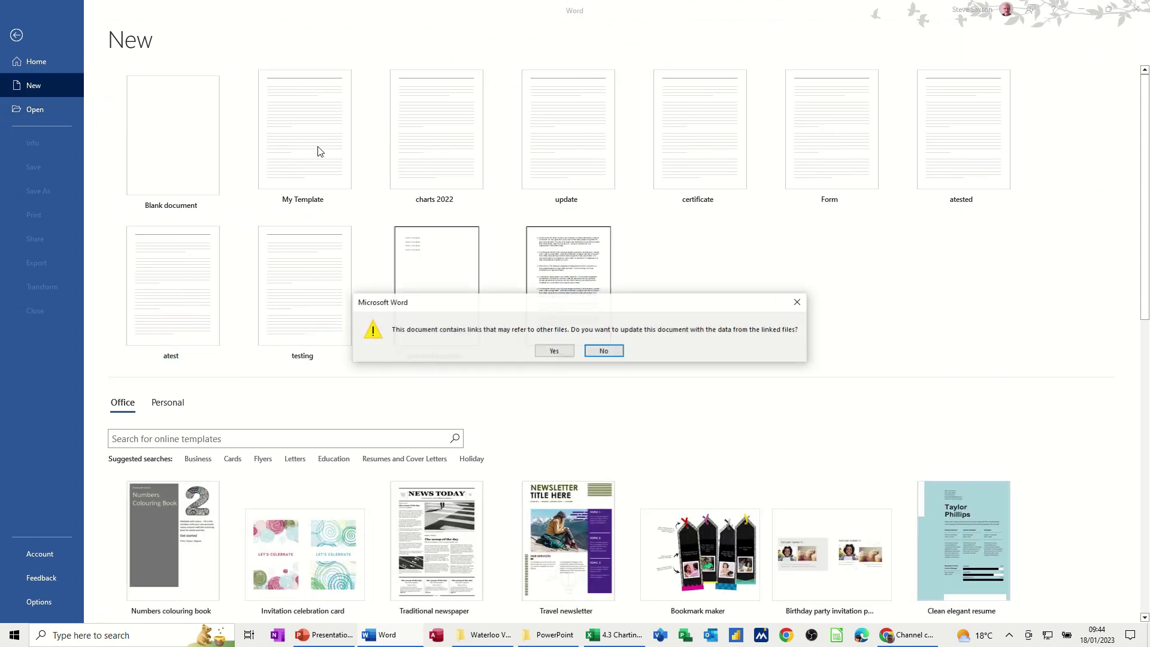
click(552, 351)
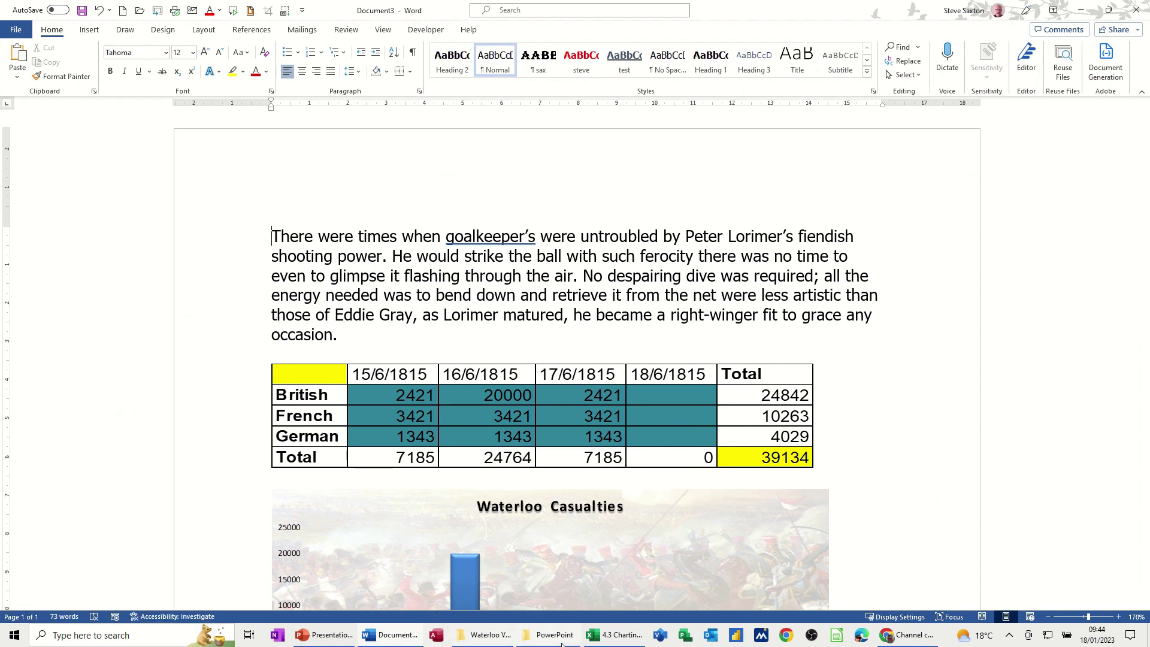
click(614, 642)
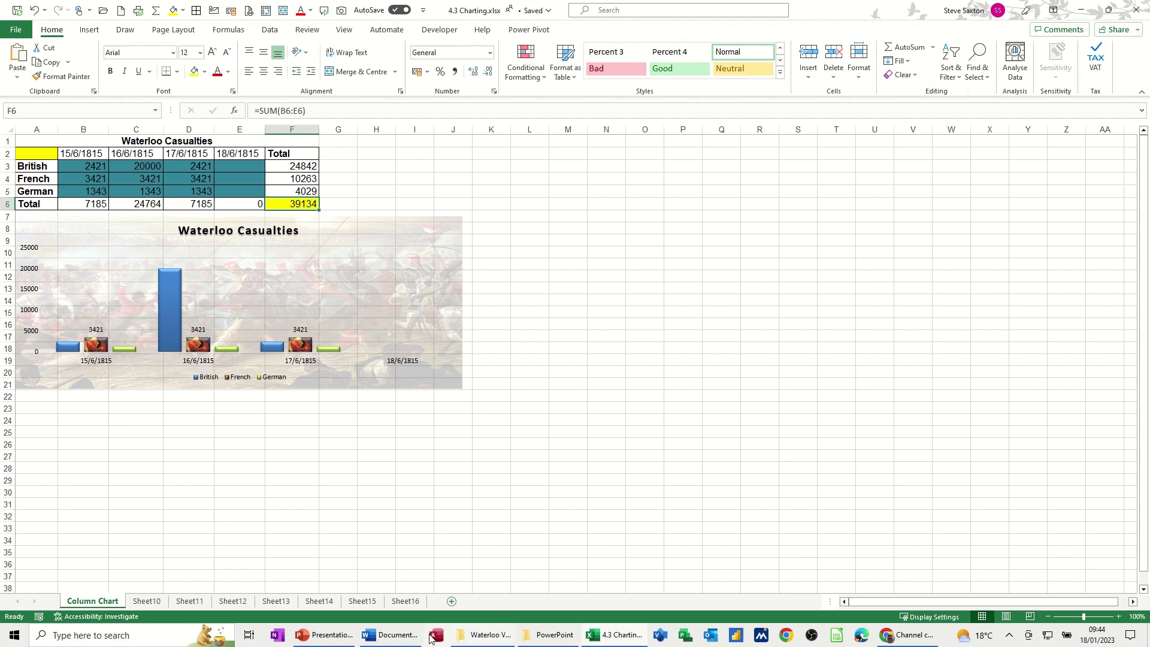
click(399, 639)
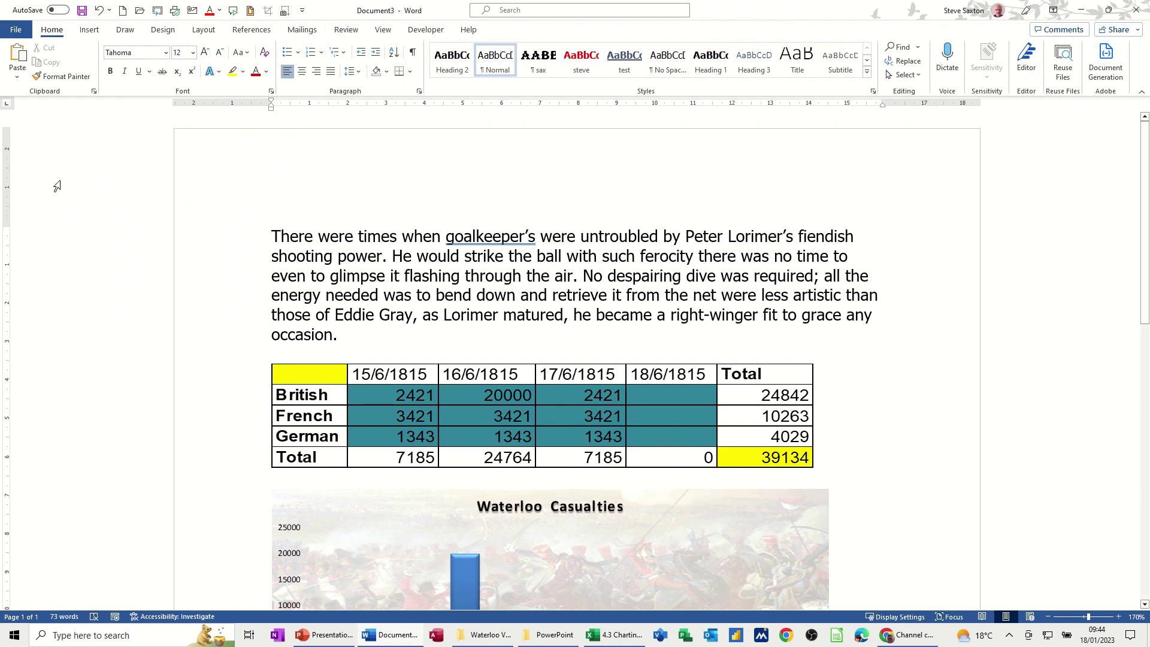
click(593, 636)
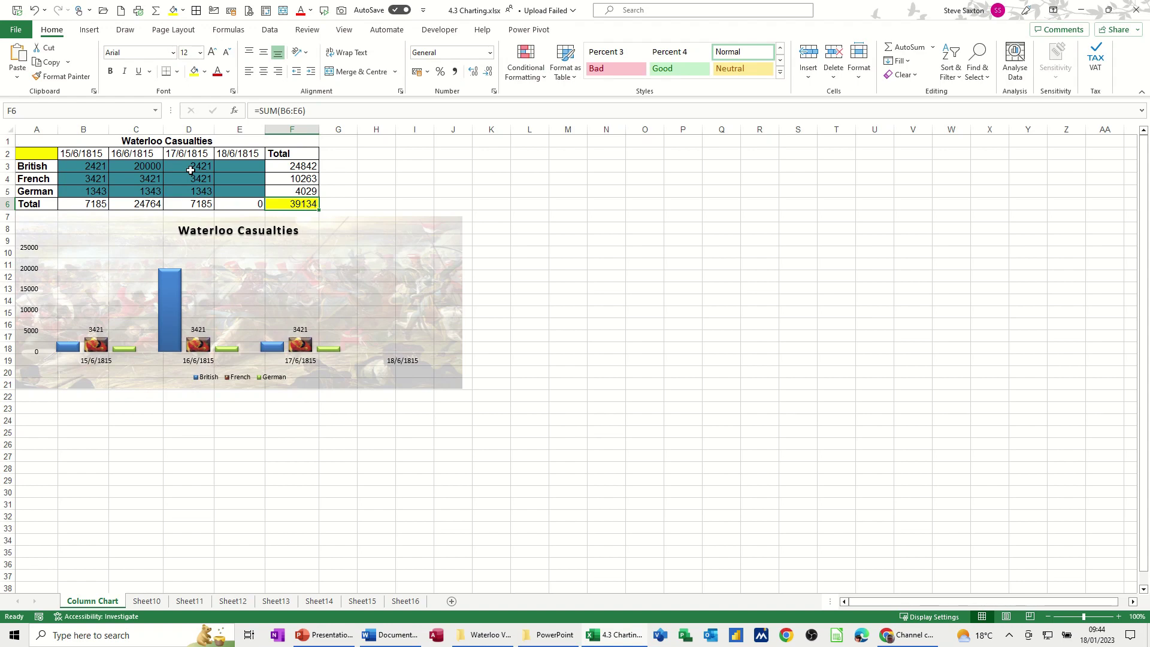
click(390, 635)
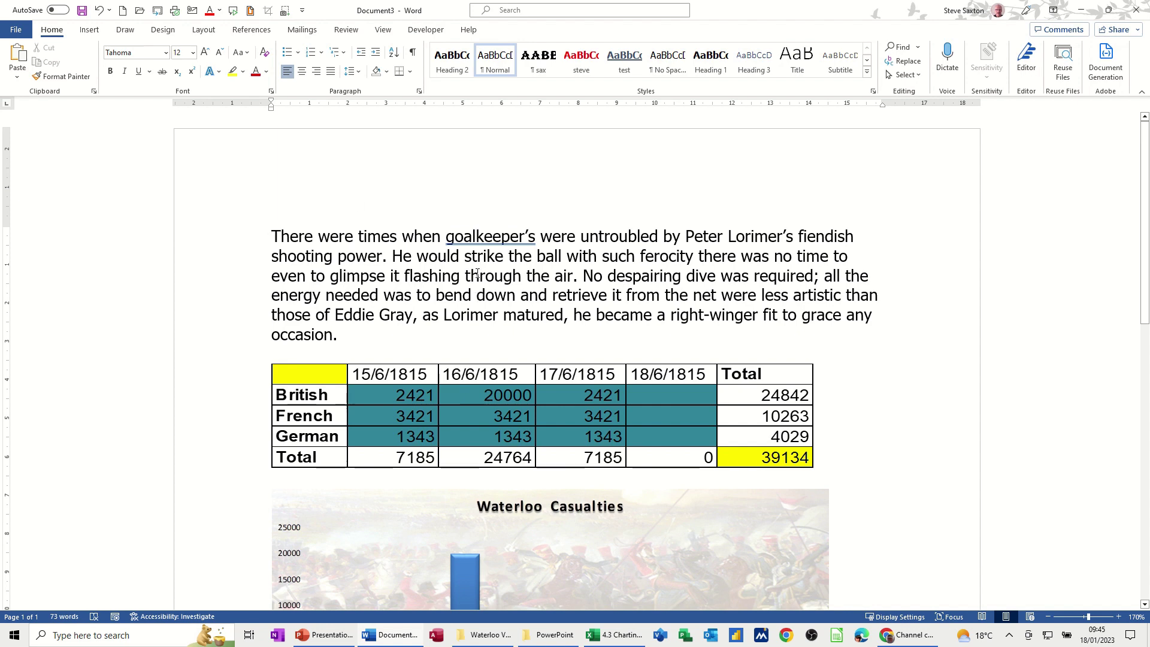
Review the document's Info page, starting and then cancelling an added author.
click(16, 29)
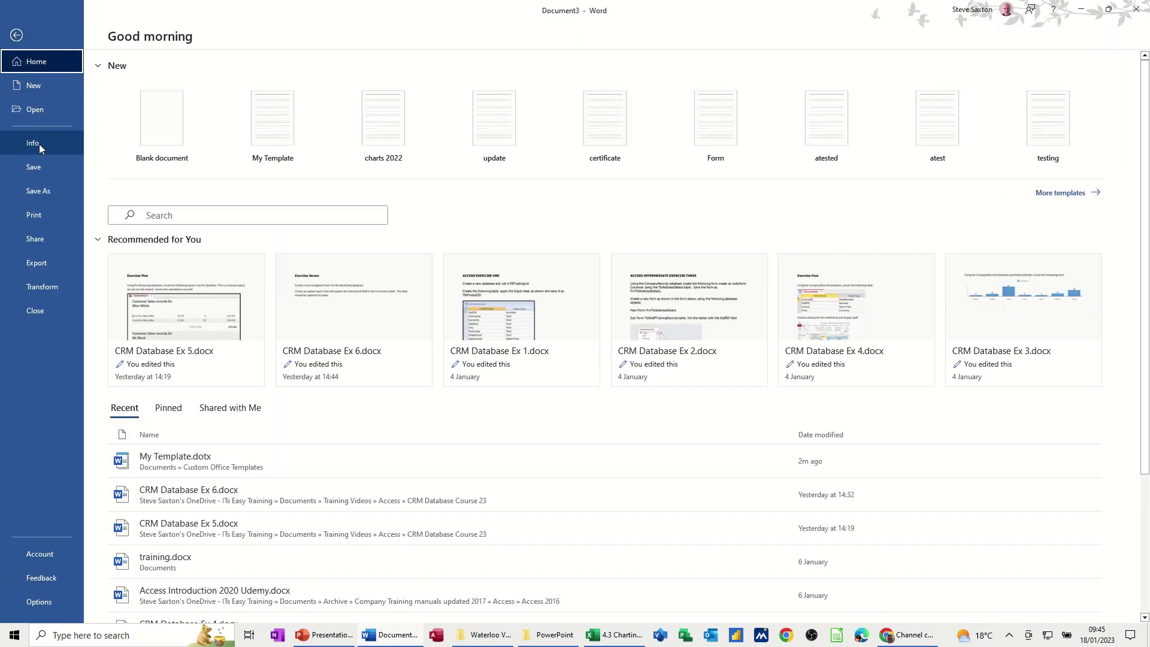
click(38, 144)
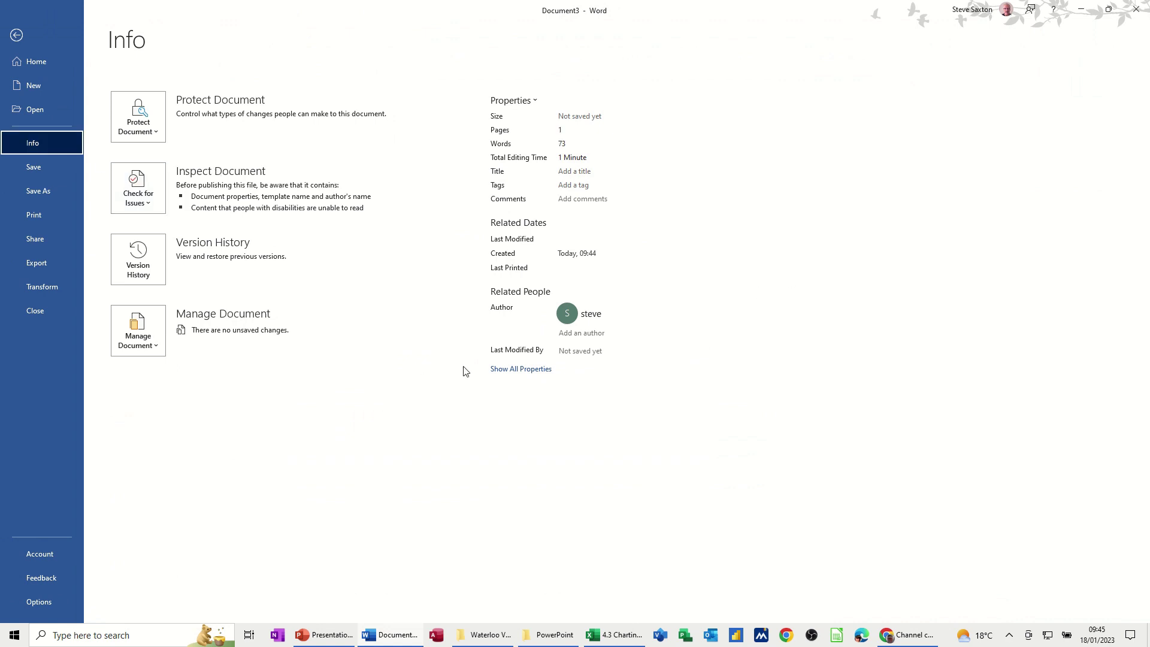
click(576, 331)
click(444, 304)
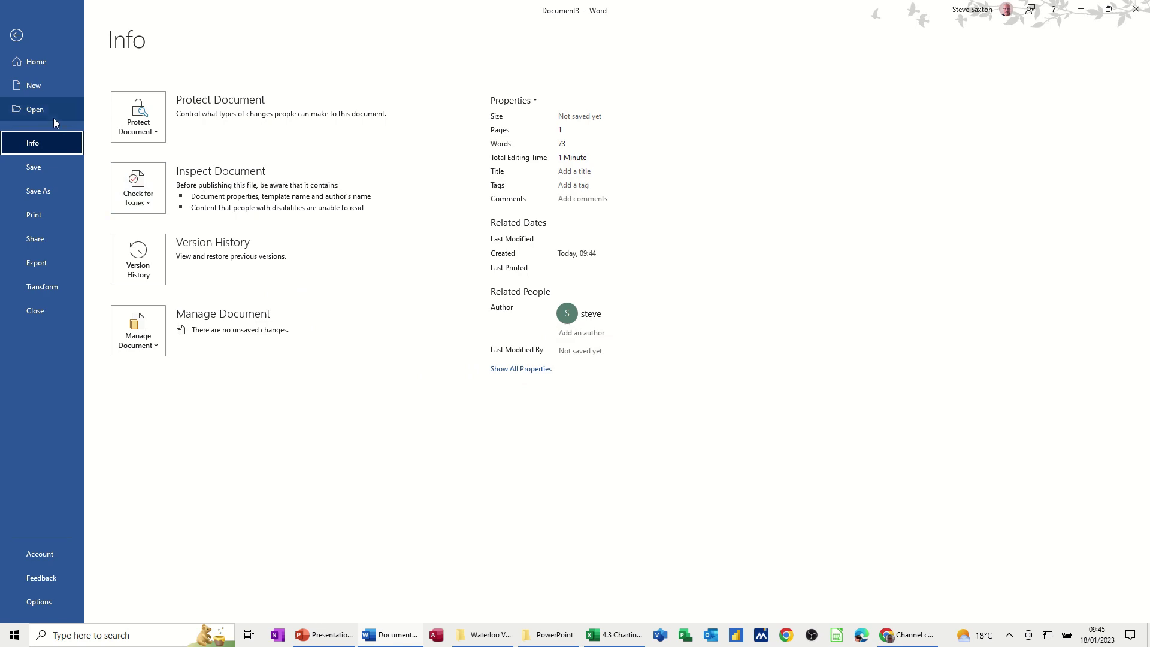
click(17, 36)
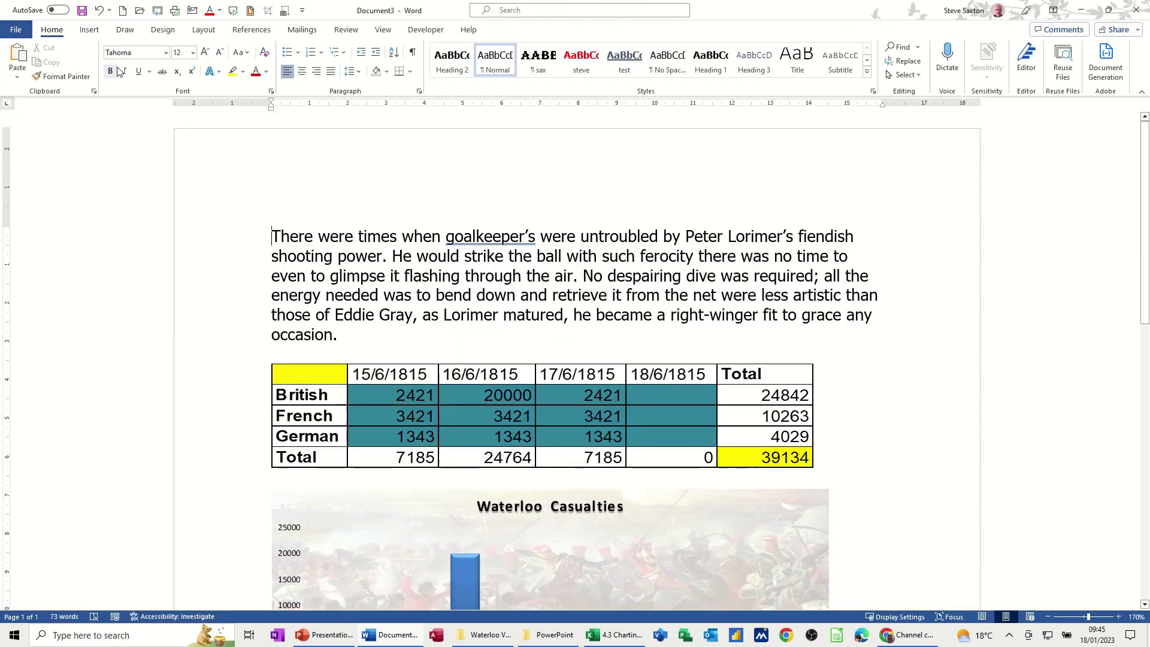
Save the document as doc3, replacing the existing file and leaving template changes unsaved.
click(82, 11)
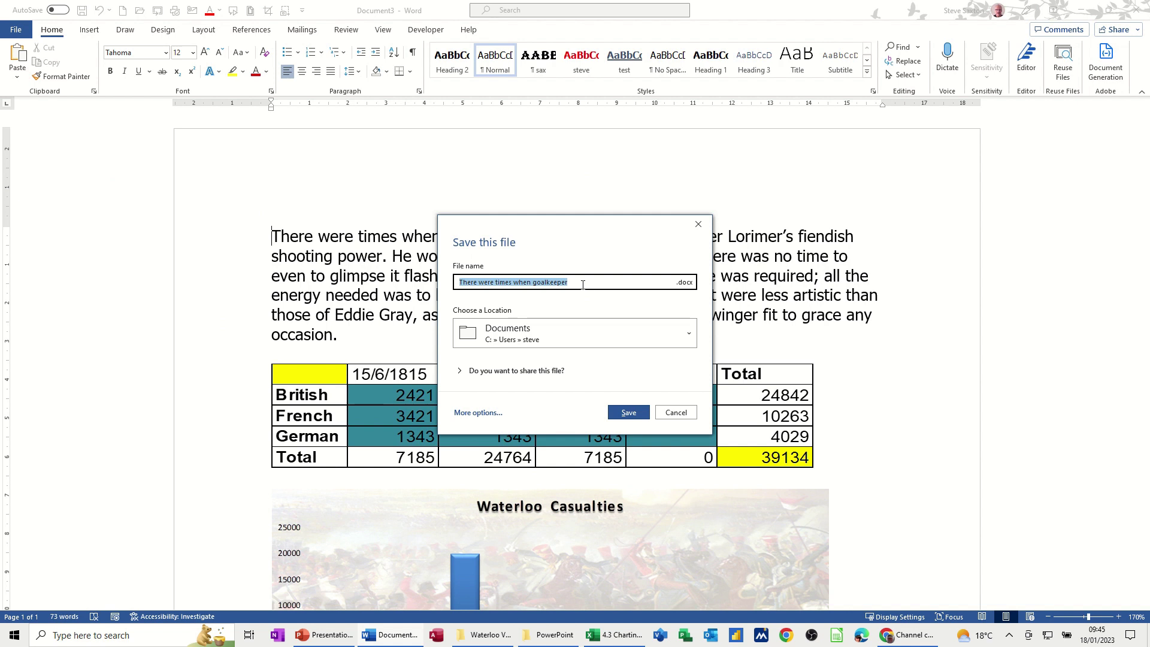
text(doc3)
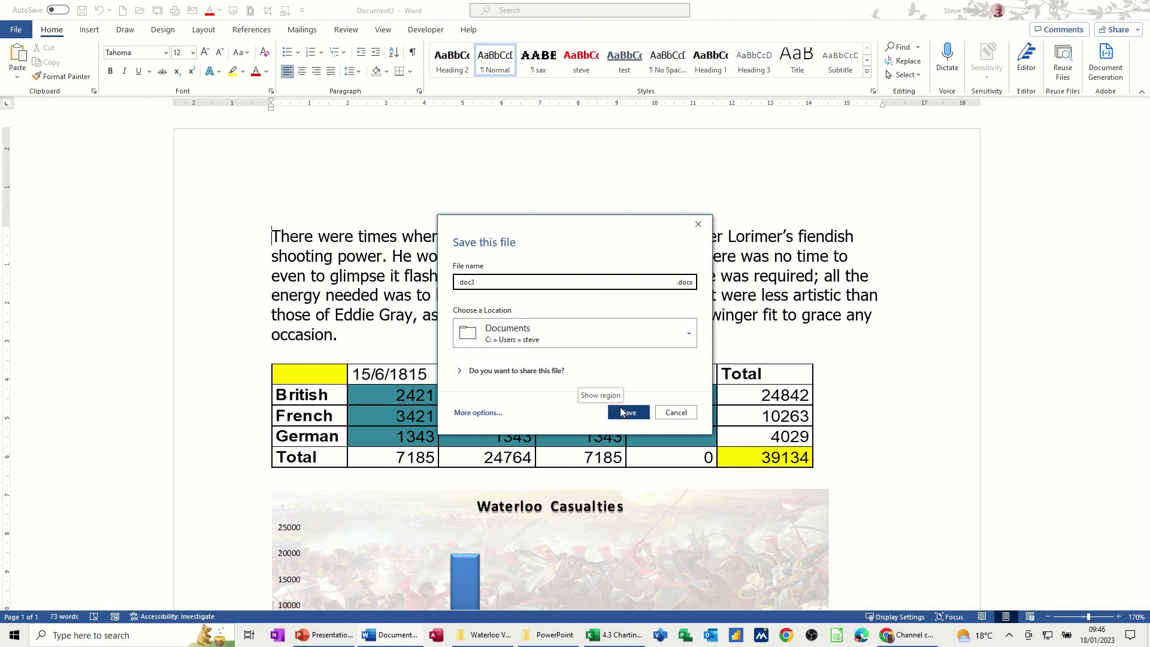
click(623, 413)
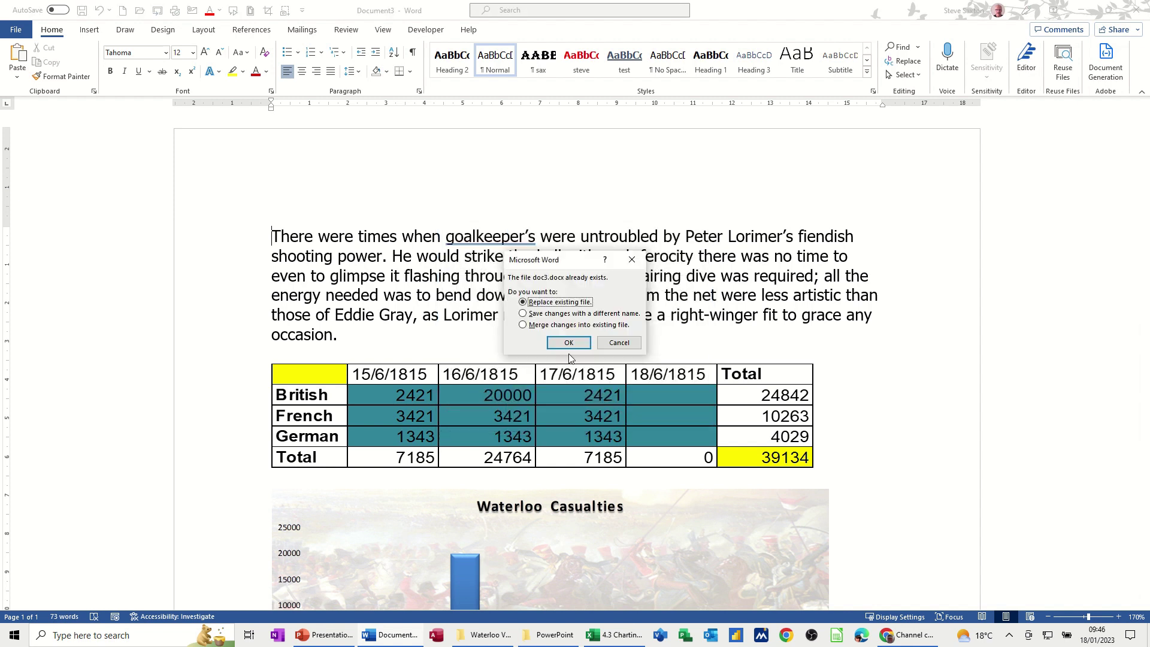
click(570, 342)
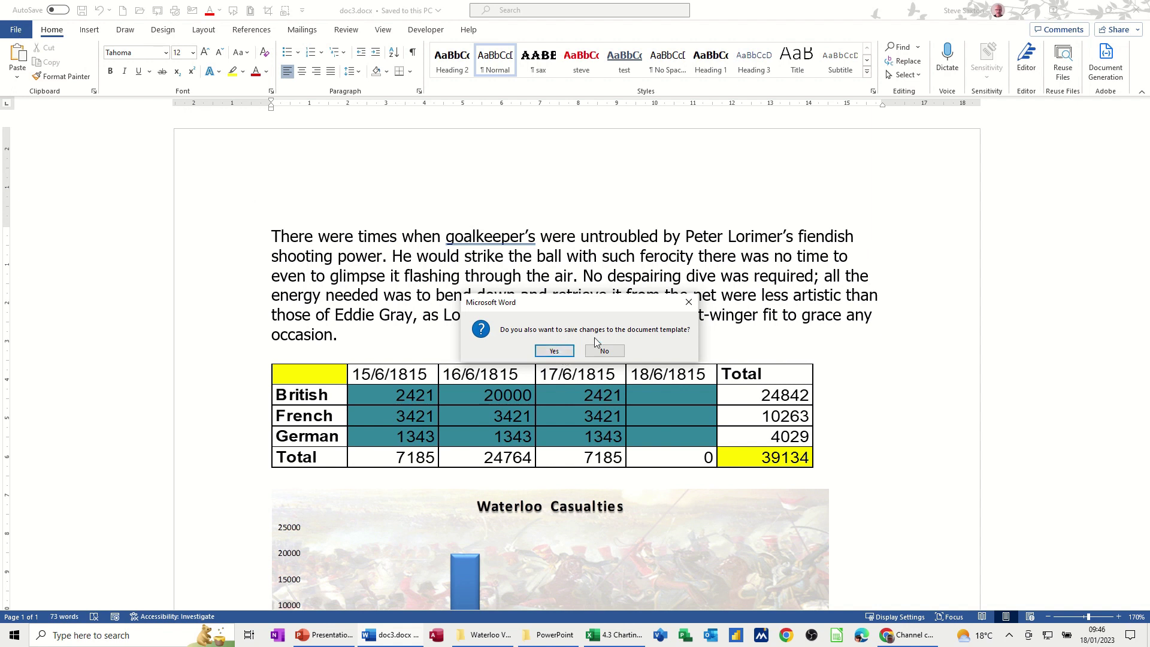
click(603, 353)
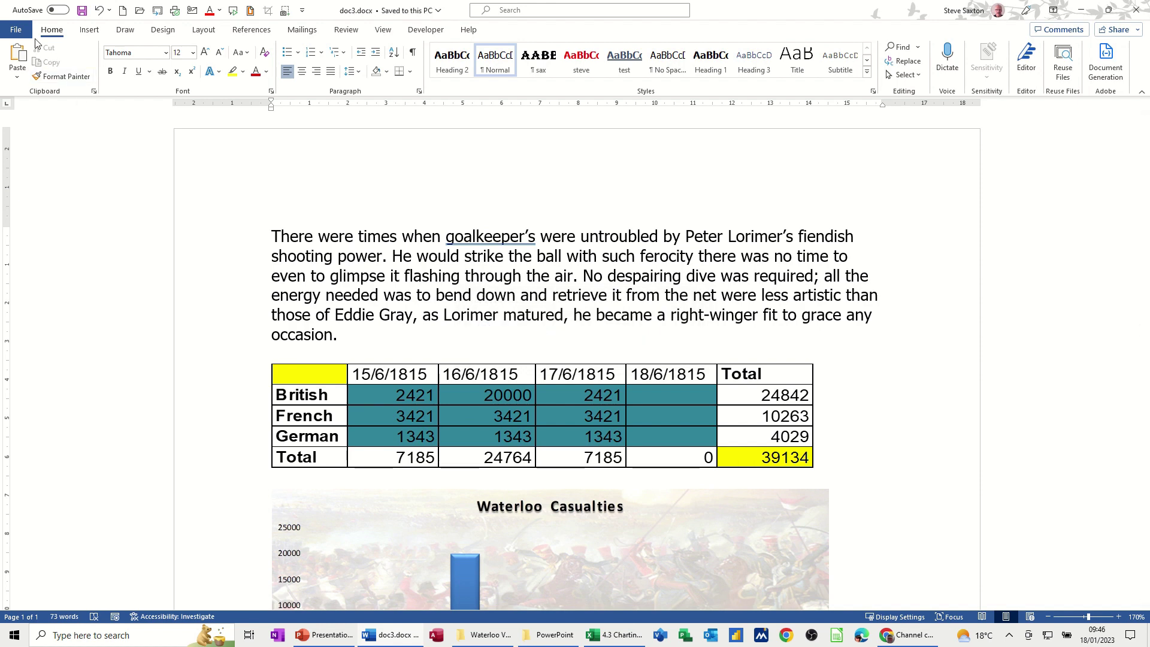
View doc3's two links to the Excel charting workbook in the Links dialog from the Info page.
click(17, 30)
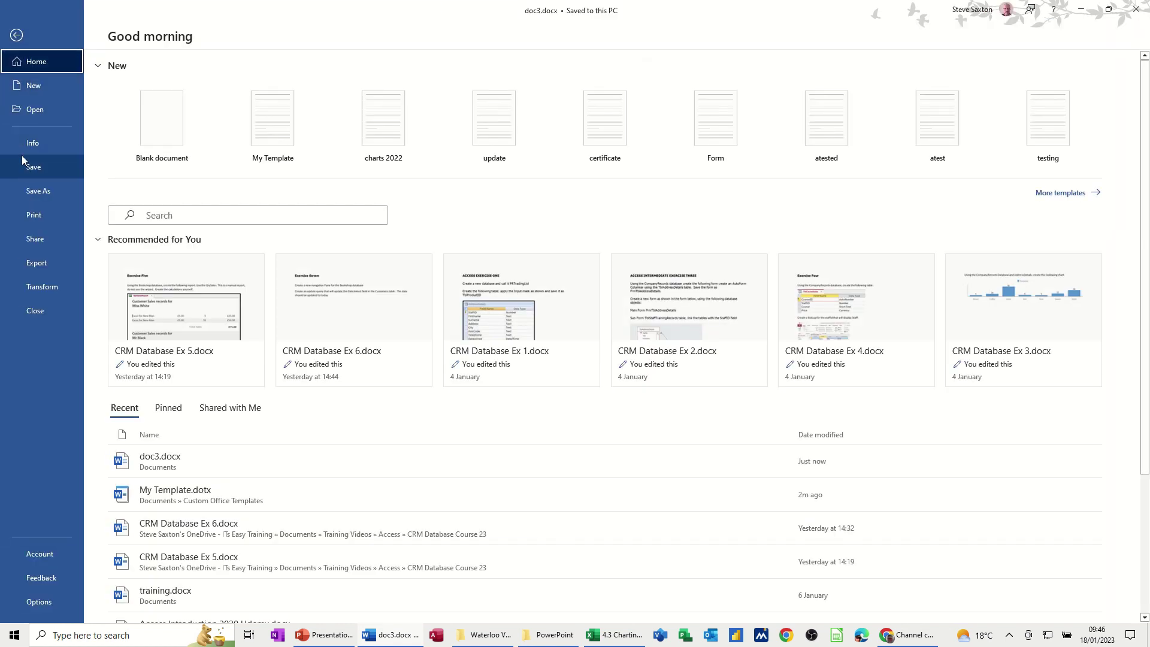
click(37, 146)
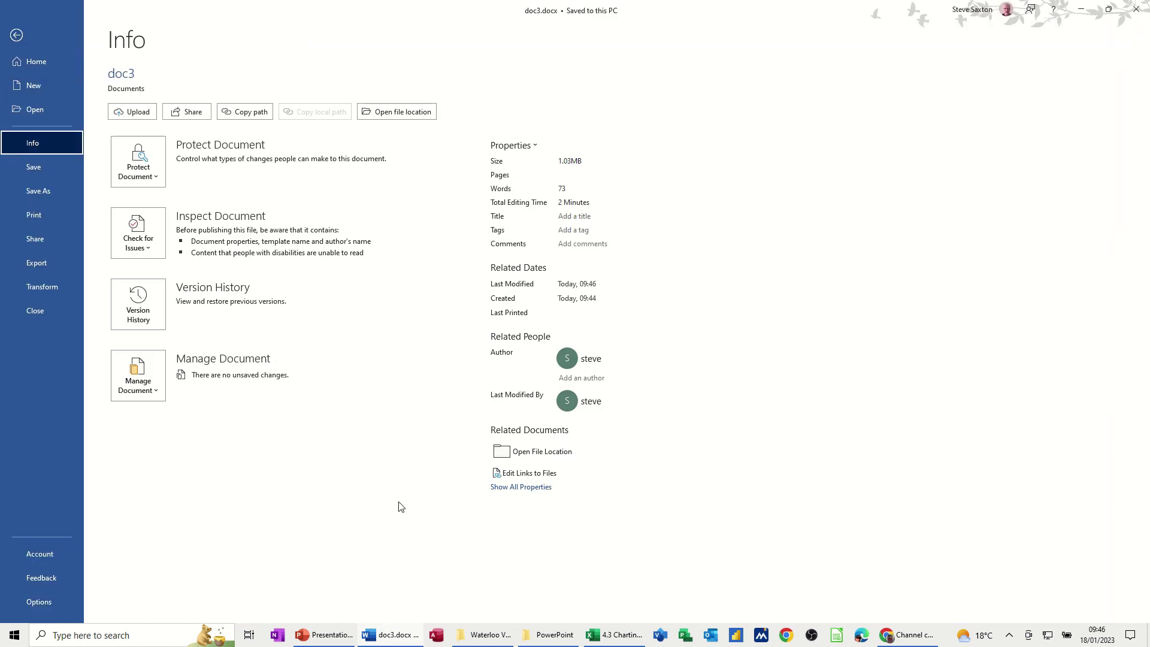
click(532, 473)
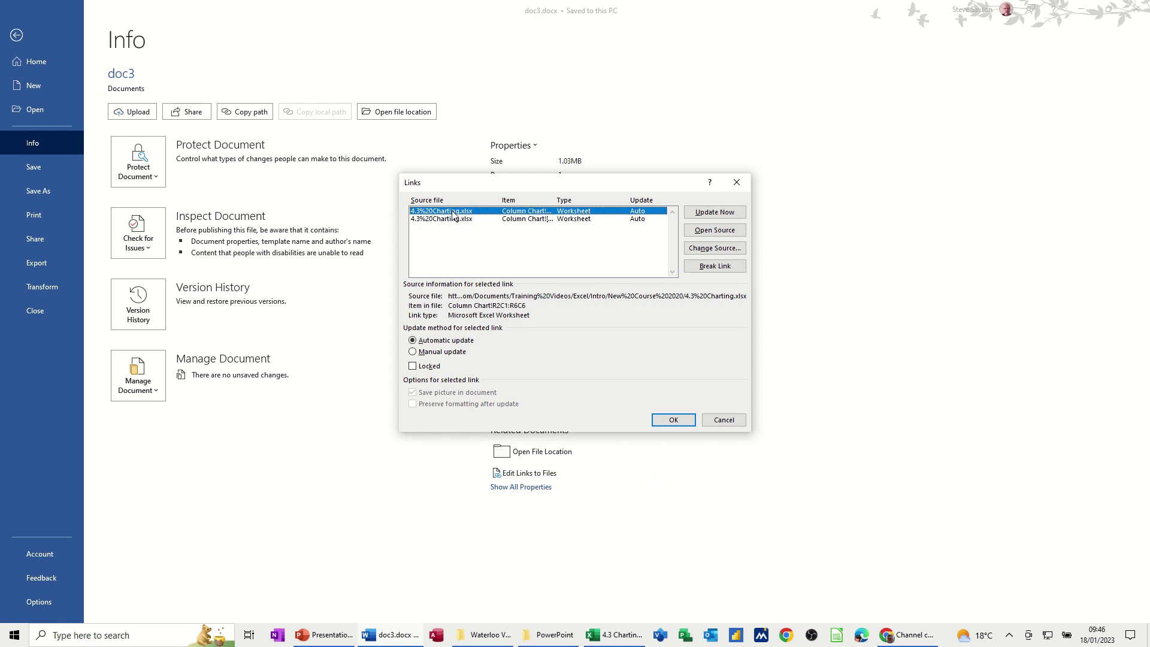
click(739, 421)
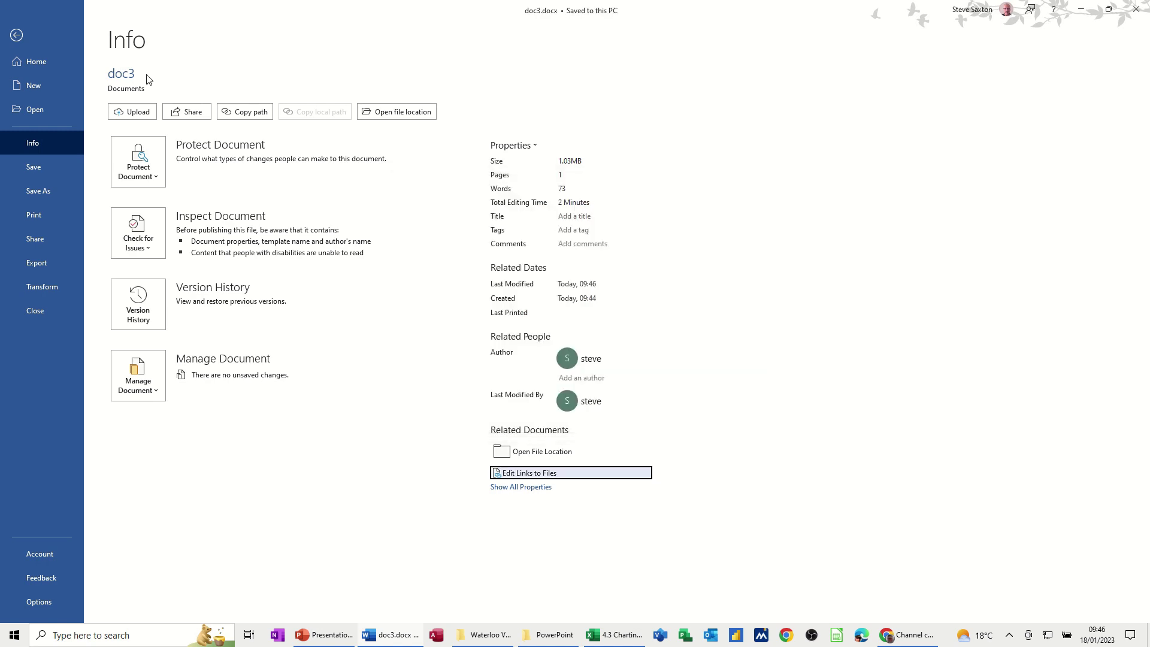
click(17, 36)
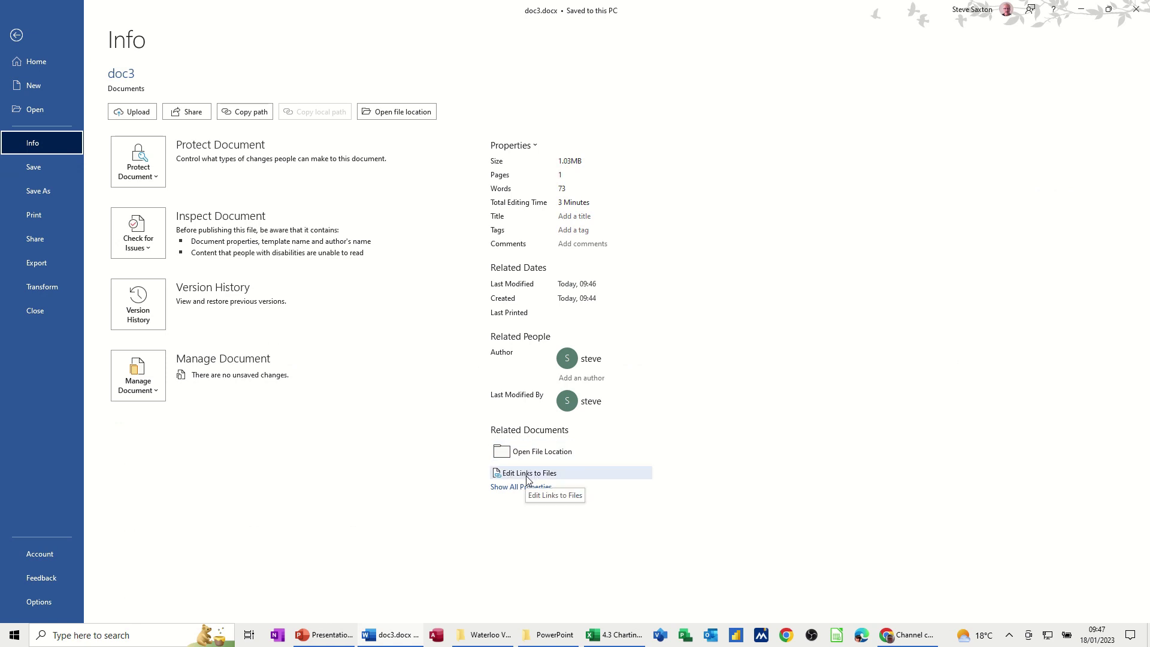
Browse for a file to open, cancel, and return to doc3's Info page.
key(ctrl+o)
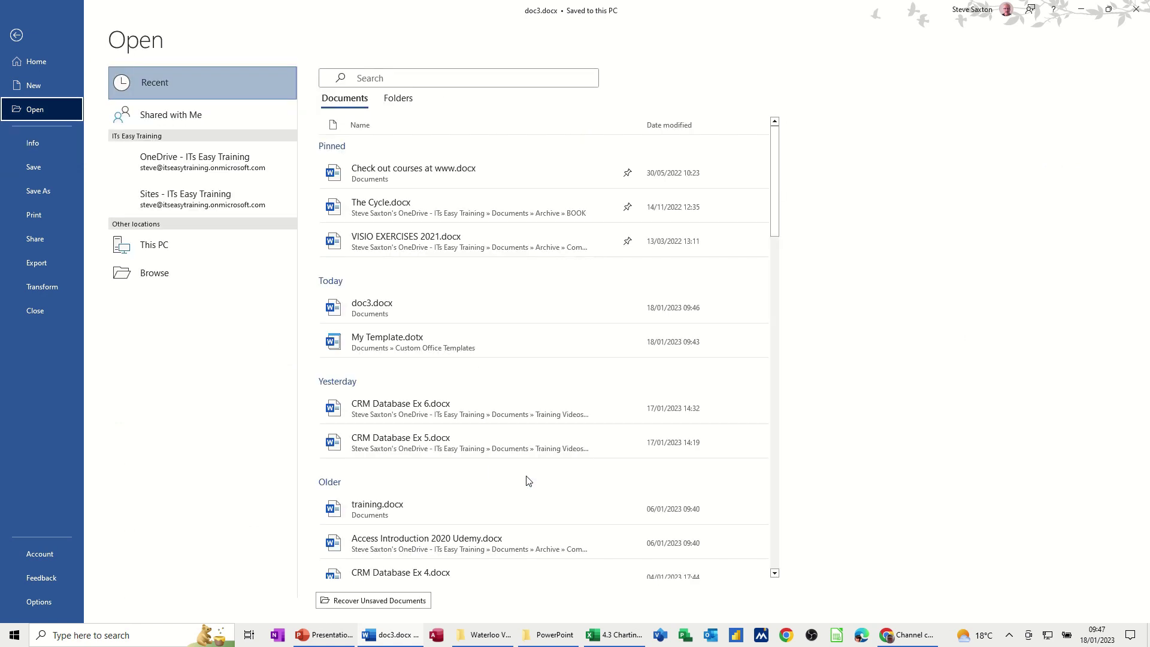
click(161, 301)
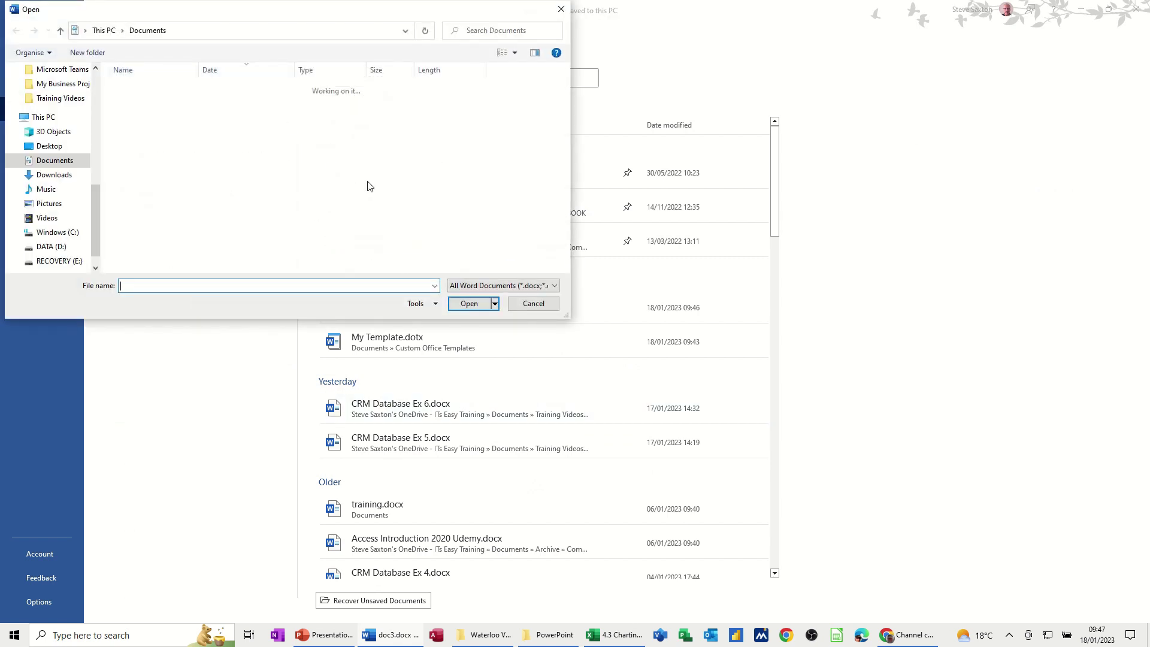
click(518, 305)
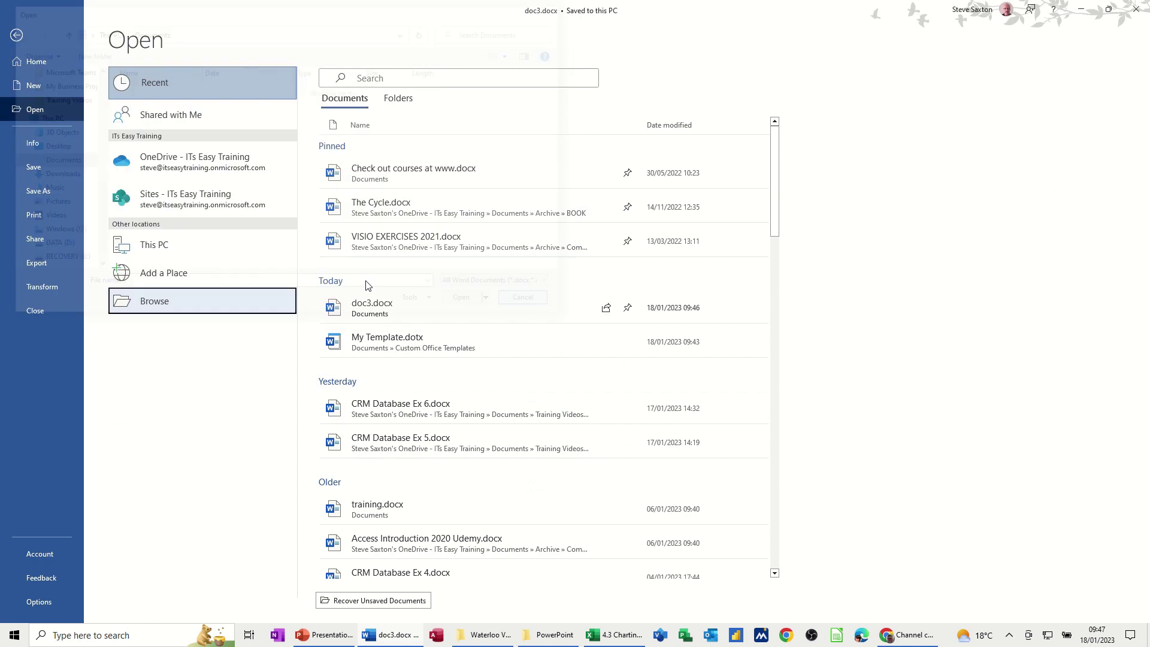
click(51, 144)
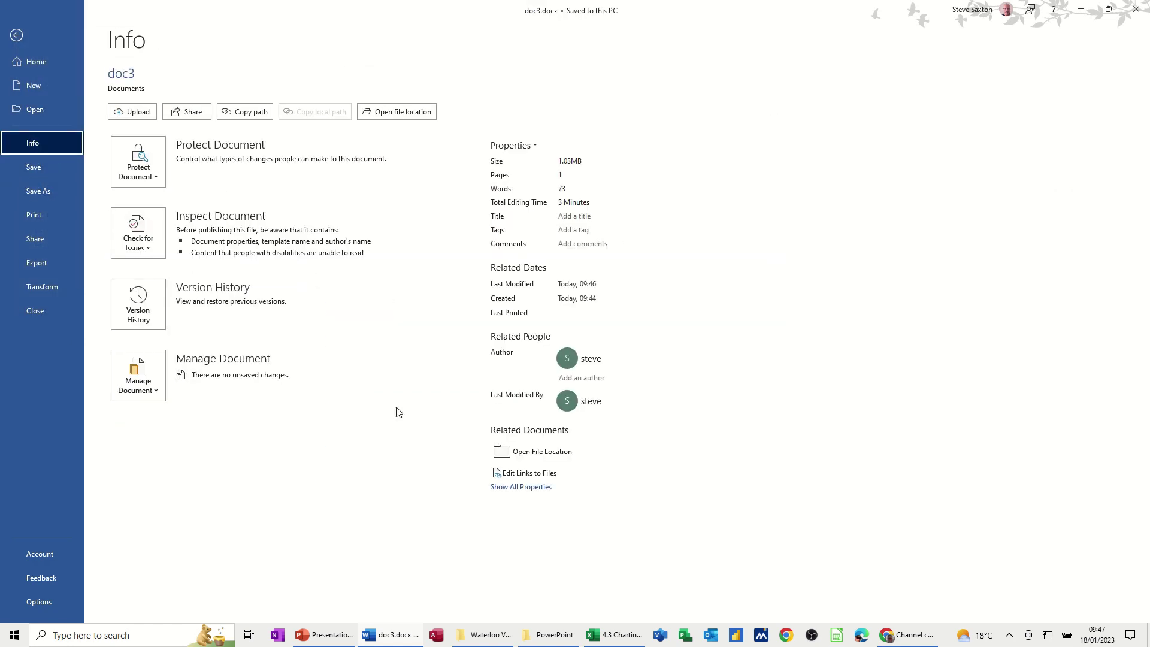
Break both of doc3's links to the Excel workbook, confirming each one.
click(527, 475)
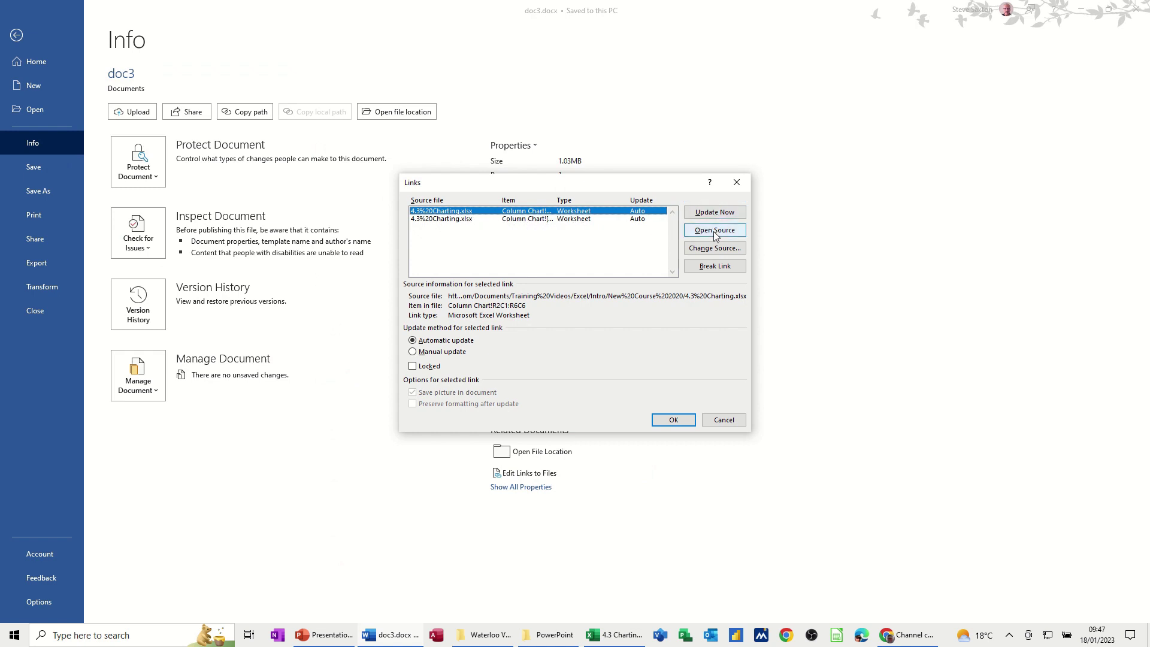
click(714, 267)
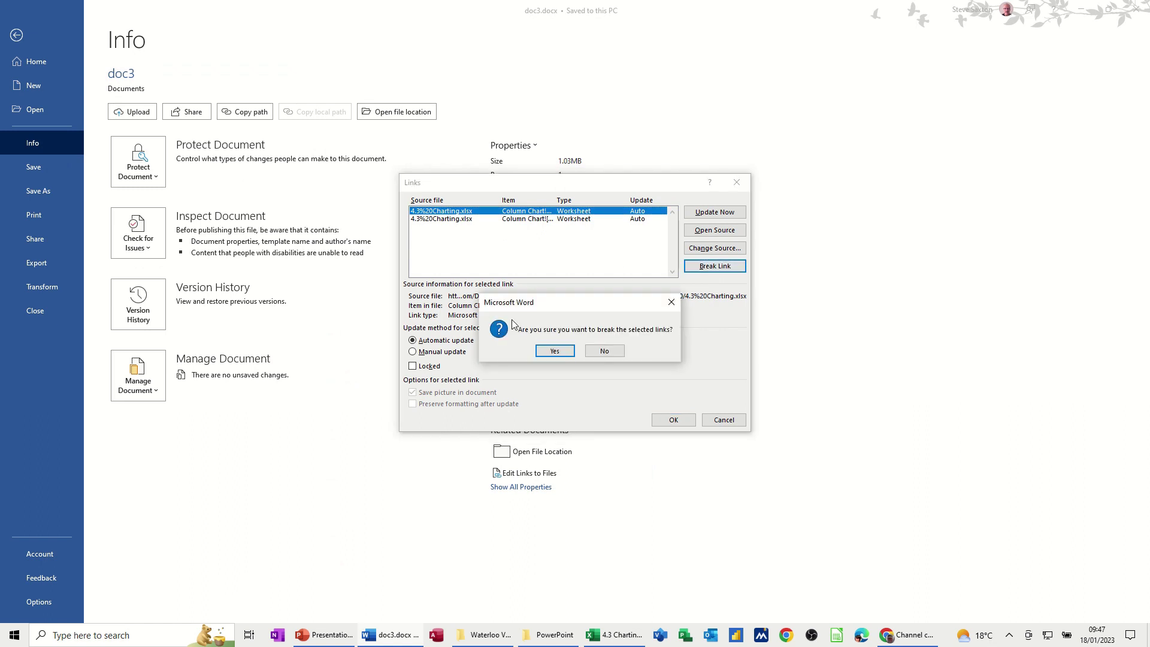
click(554, 351)
click(716, 268)
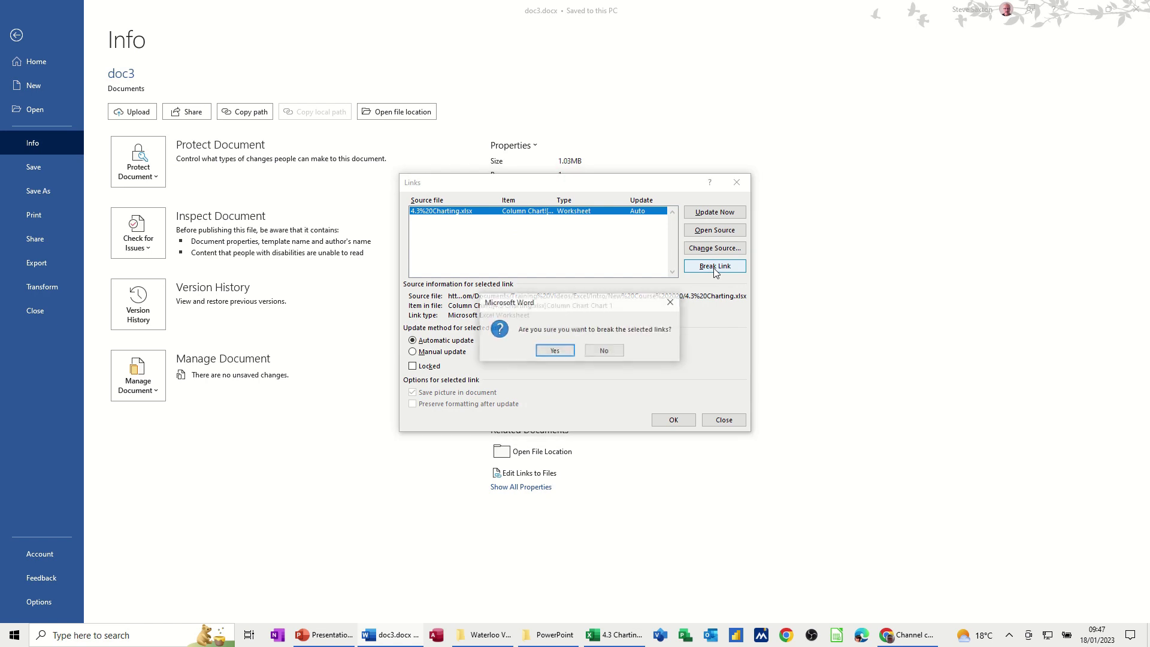
click(559, 351)
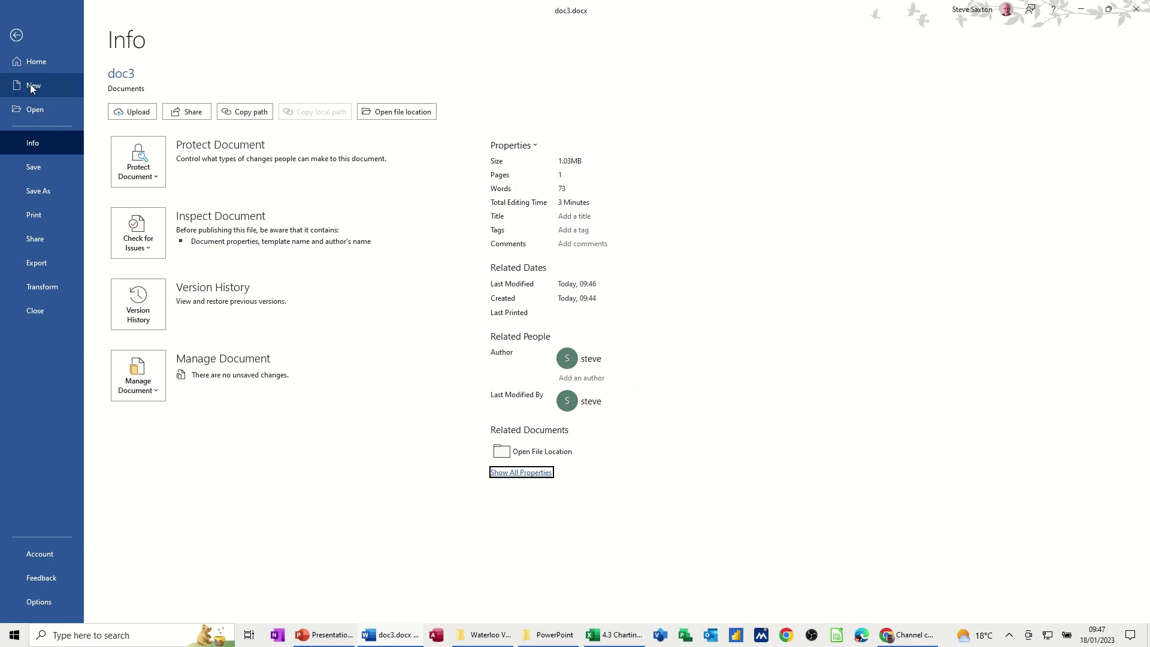
Re-save doc3 with its links broken, this time also saving the template changes.
click(16, 34)
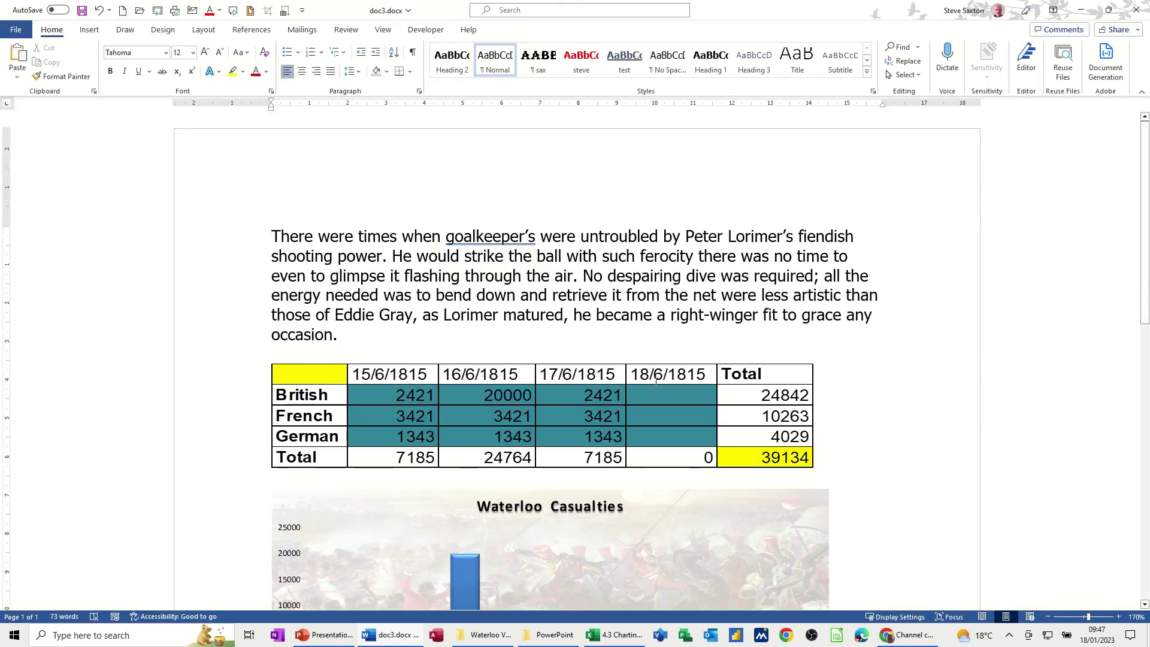
click(510, 236)
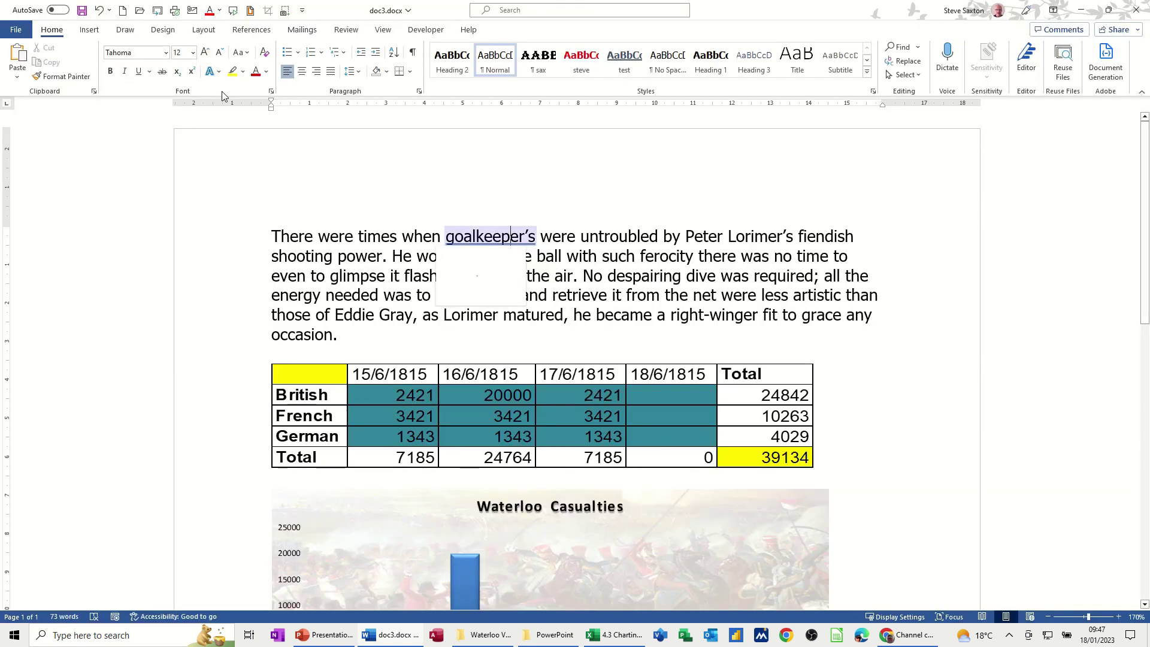
click(82, 10)
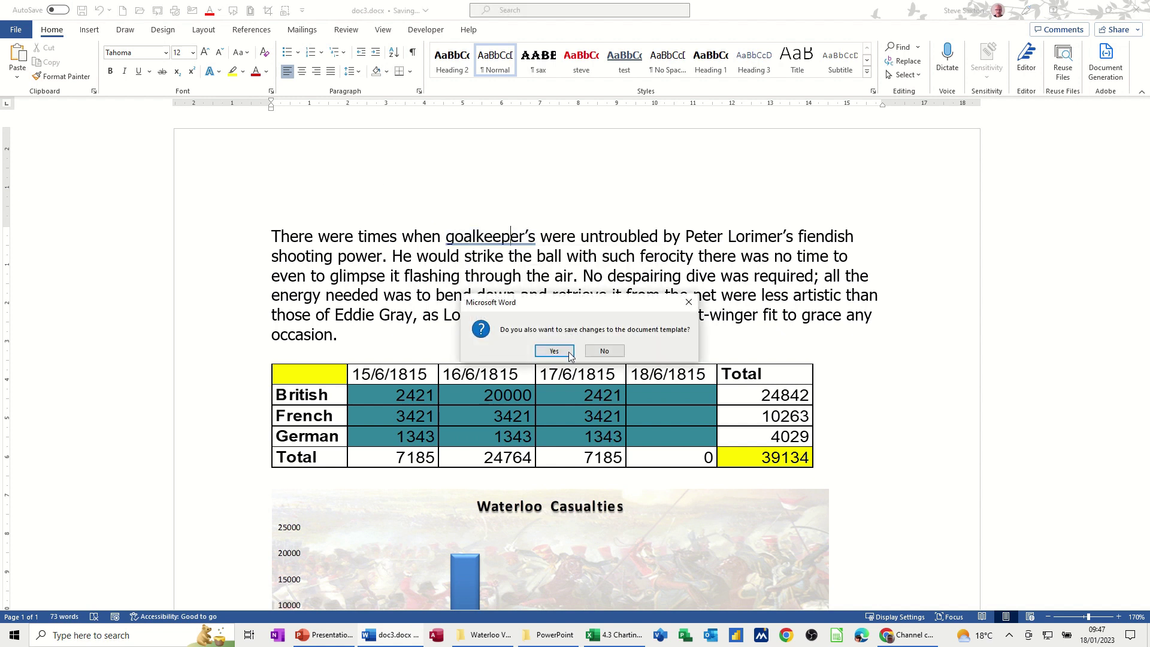
click(605, 351)
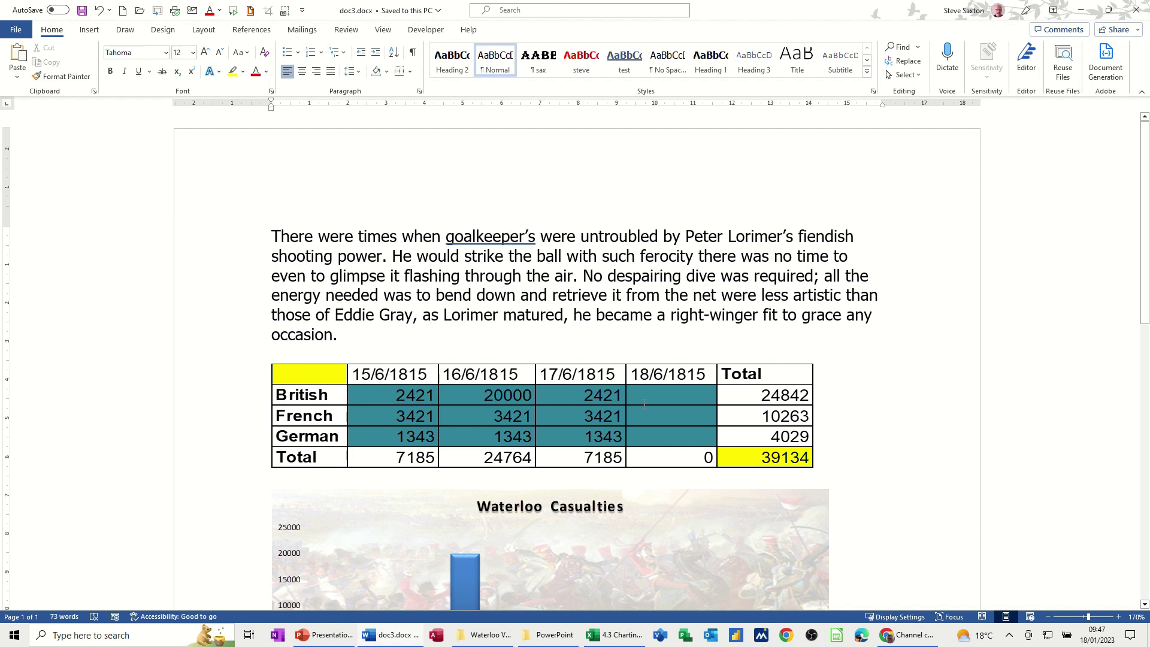
click(611, 636)
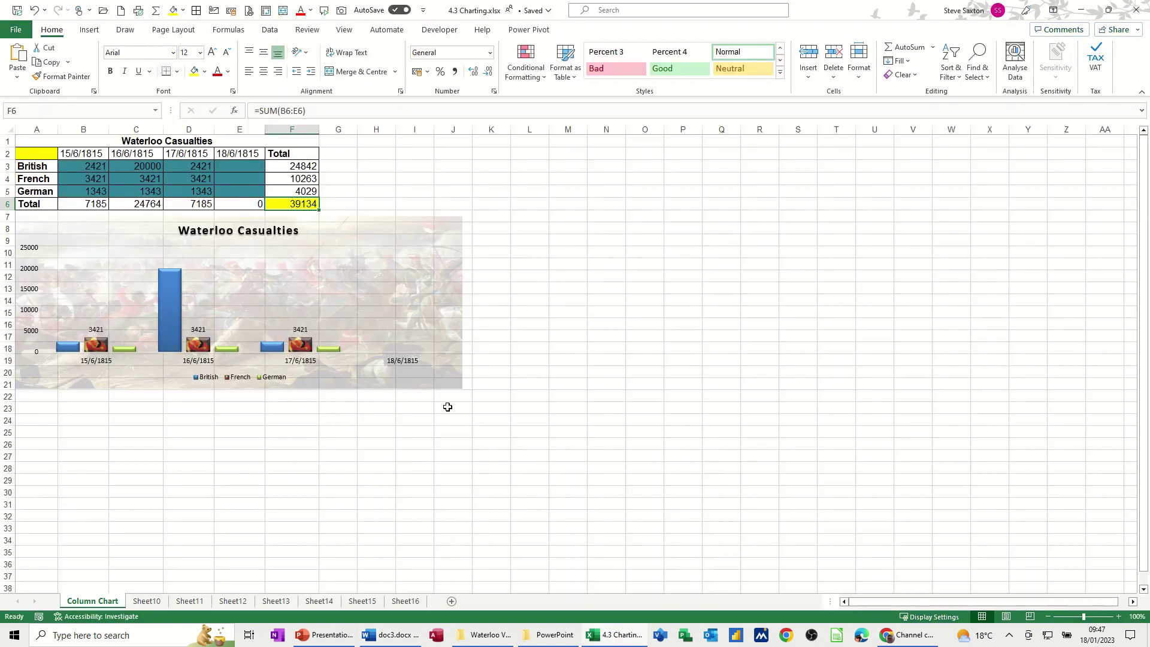
Enter 345 British casualties for 18/6/1815 in cell E3, then go back to doc3.
click(252, 167)
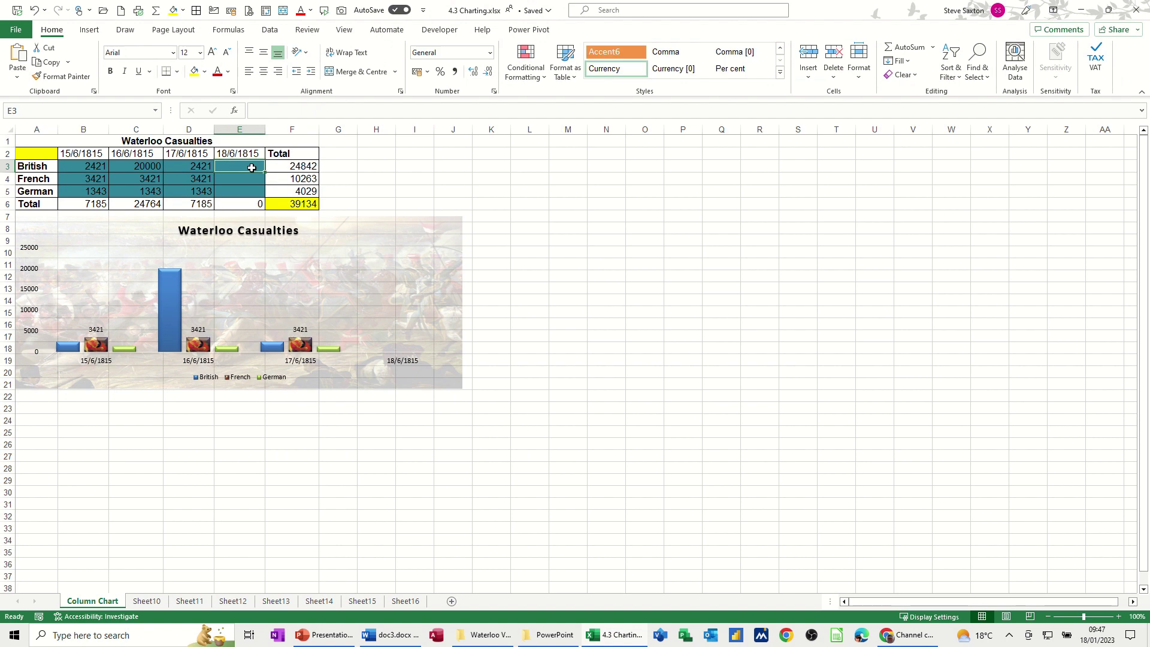
text(345)
click(251, 191)
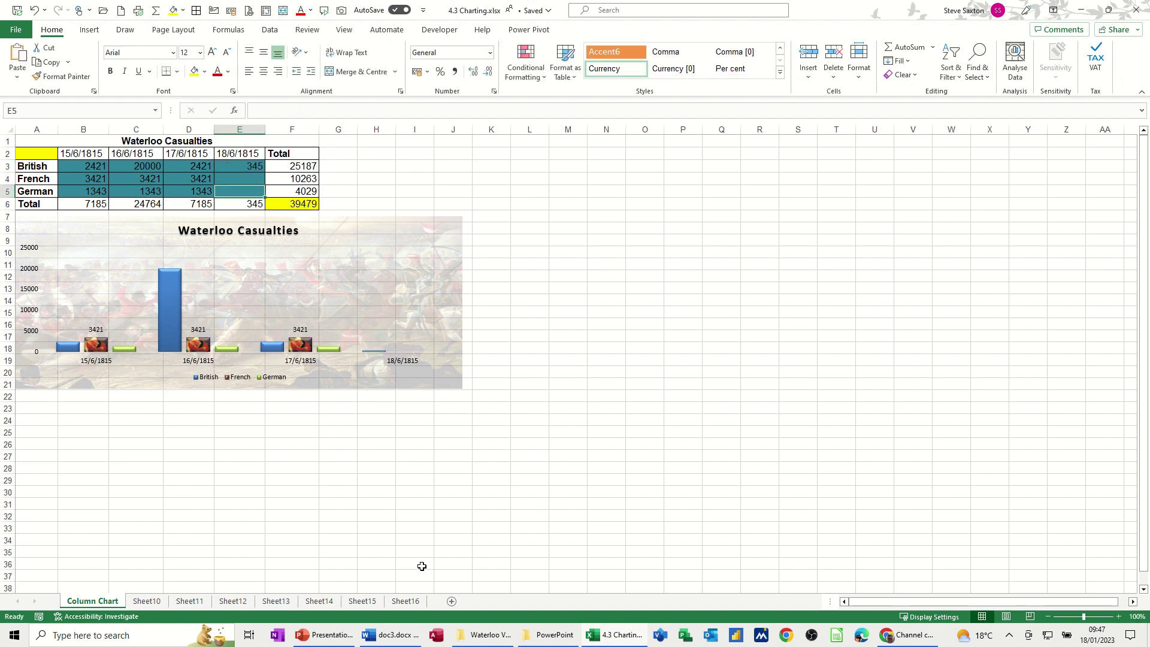
click(394, 634)
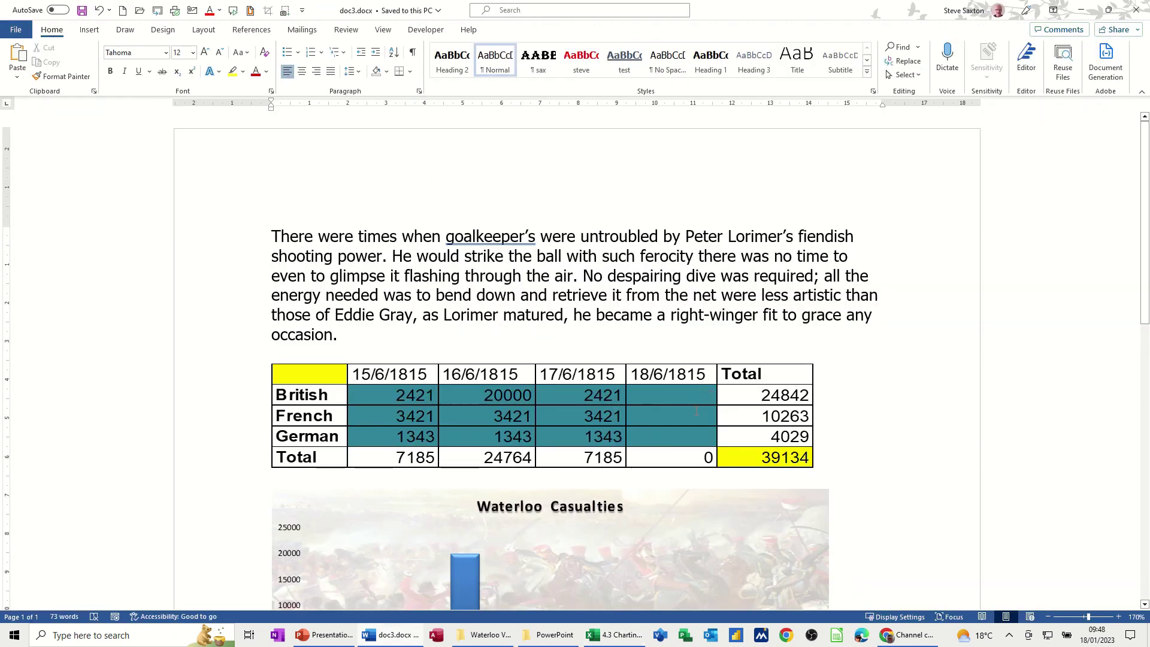
Create a document from My Template, confirm the 345 and 39479 figures, then close it unsaved.
click(16, 31)
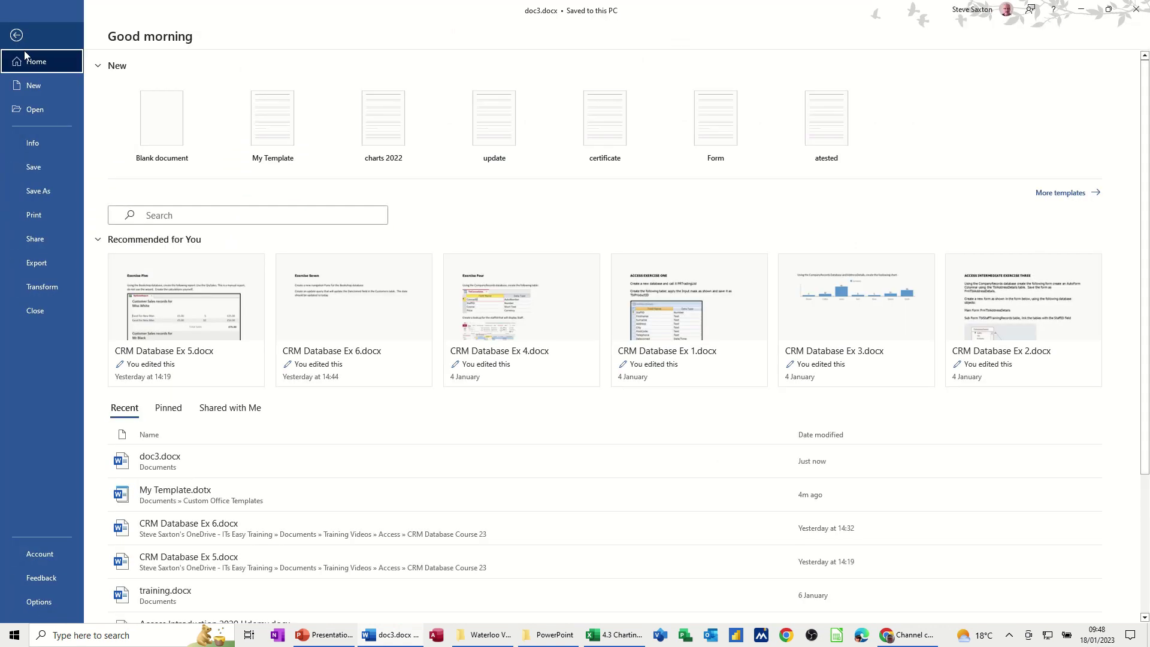
click(288, 133)
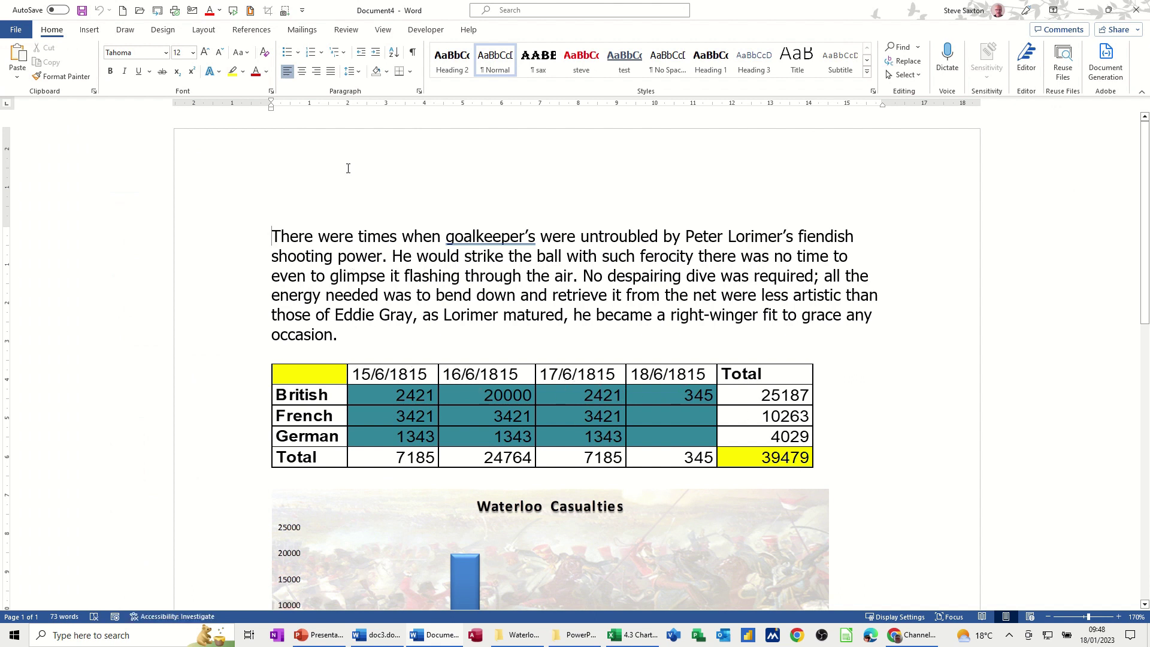
key(ctrl+w)
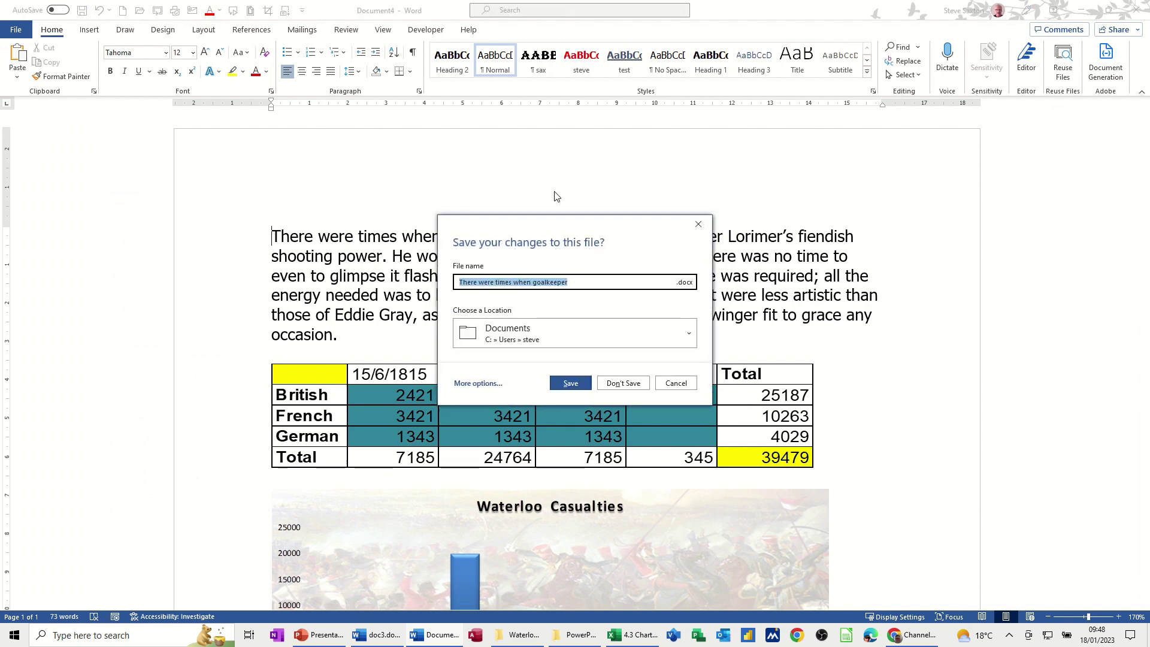
key(Escape)
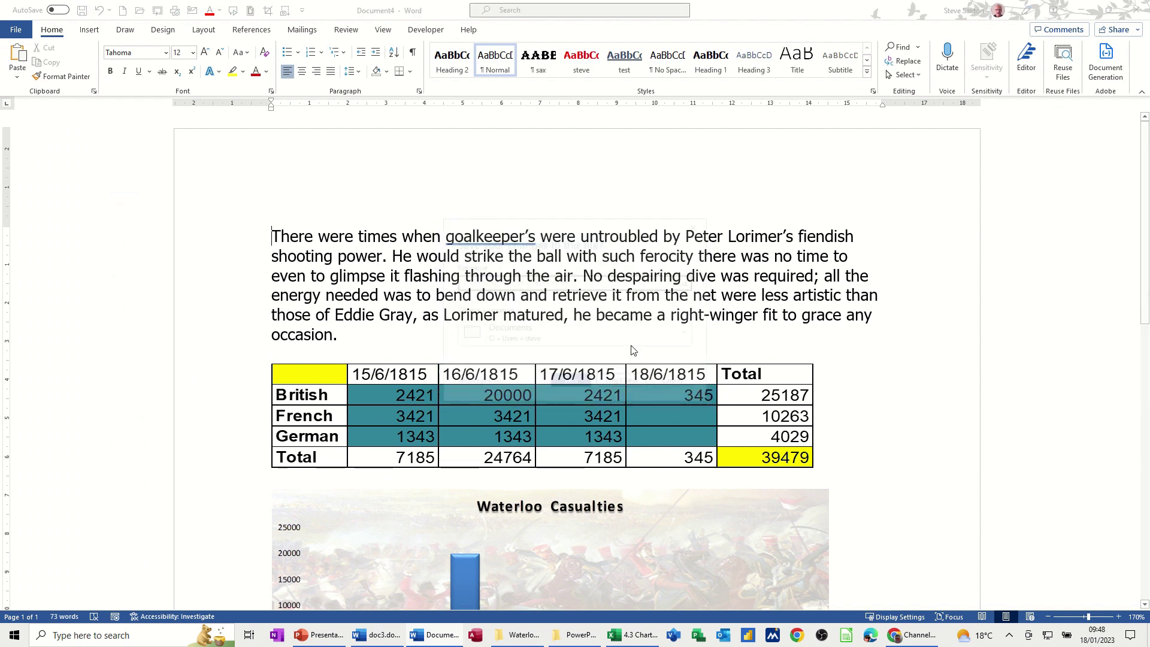
key(ctrl+w)
click(610, 380)
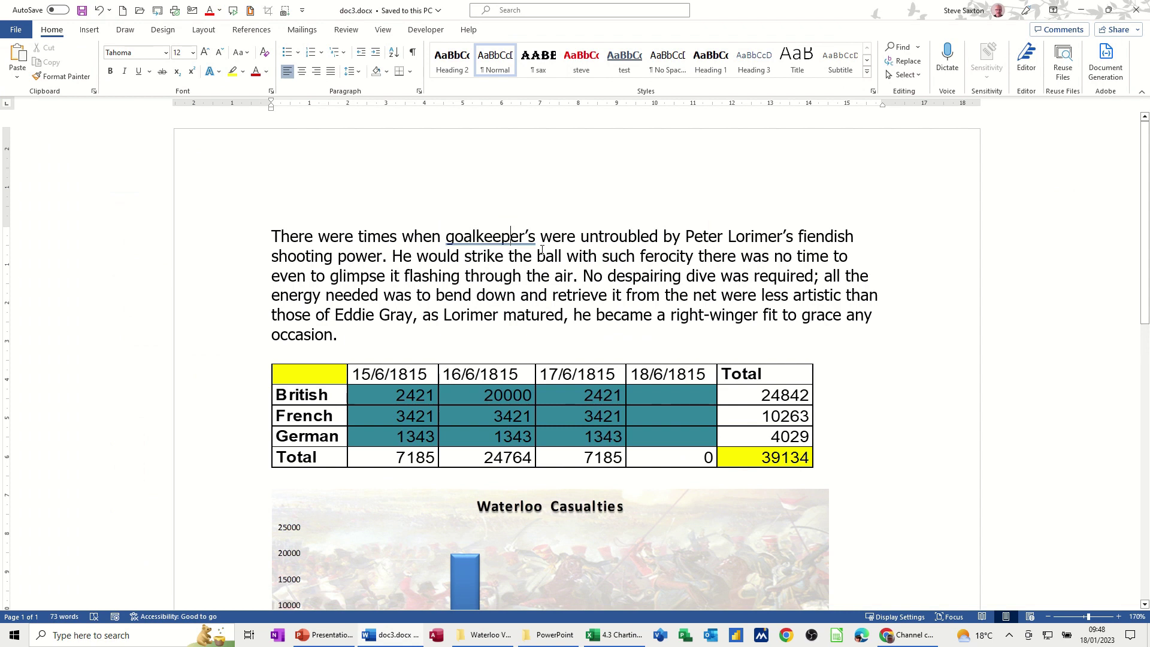